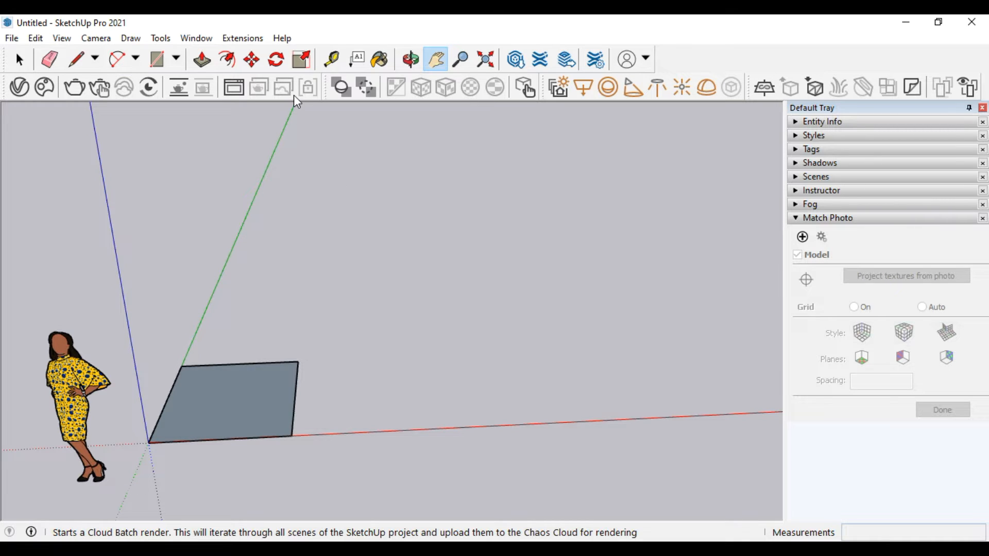
middle_drag(303, 229, 319, 166)
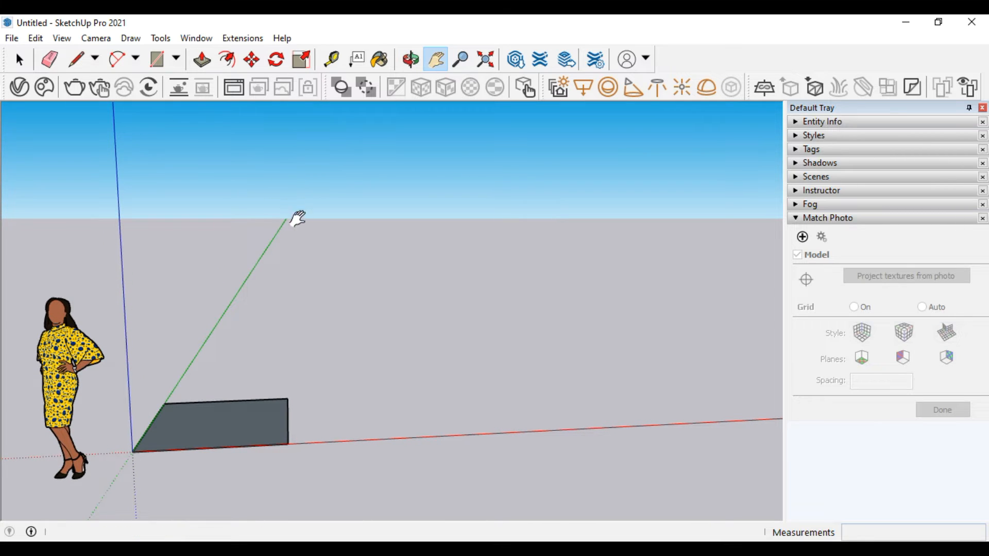
click(246, 39)
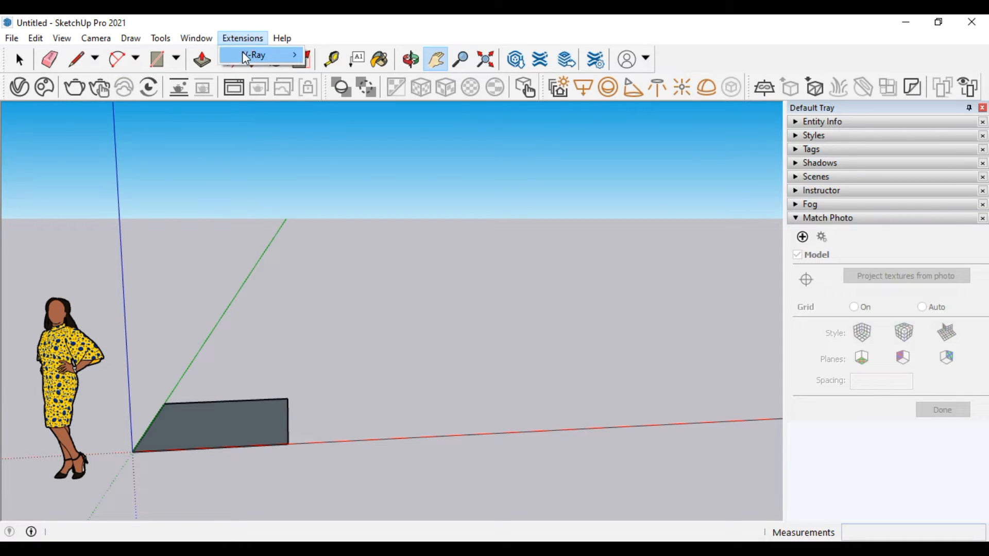
mouse_move(178, 40)
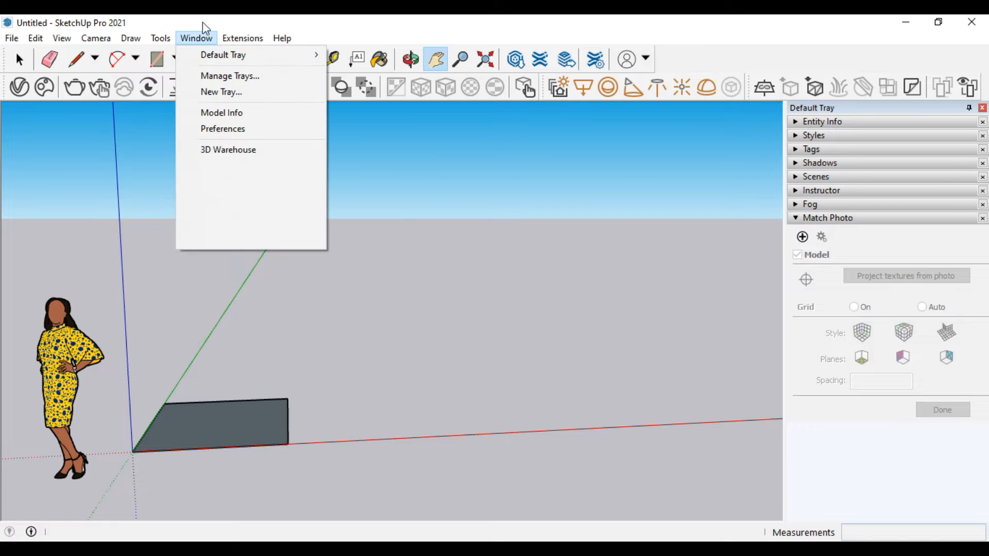
click(131, 38)
mouse_move(236, 39)
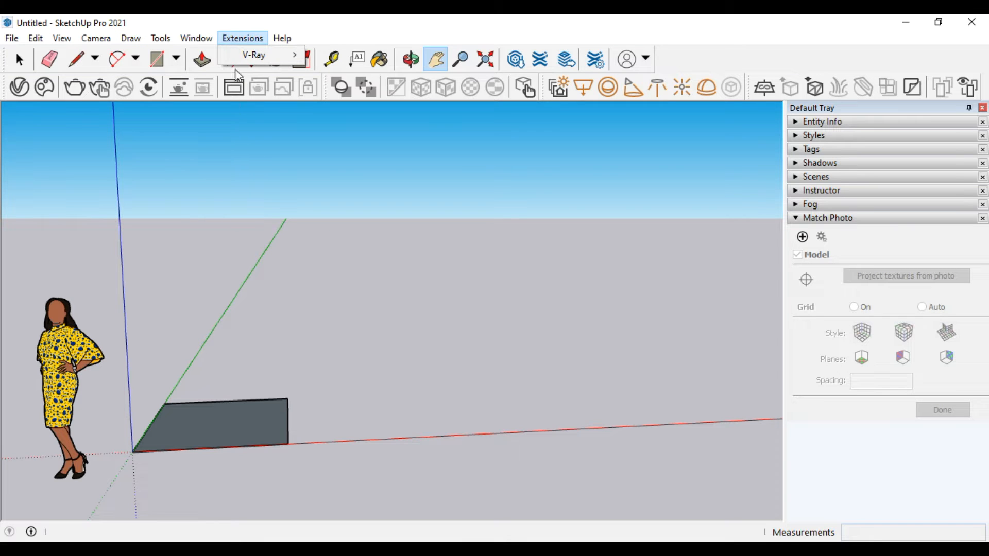
Hide the Default Tray and show it again
mouse_move(235, 61)
mouse_move(197, 41)
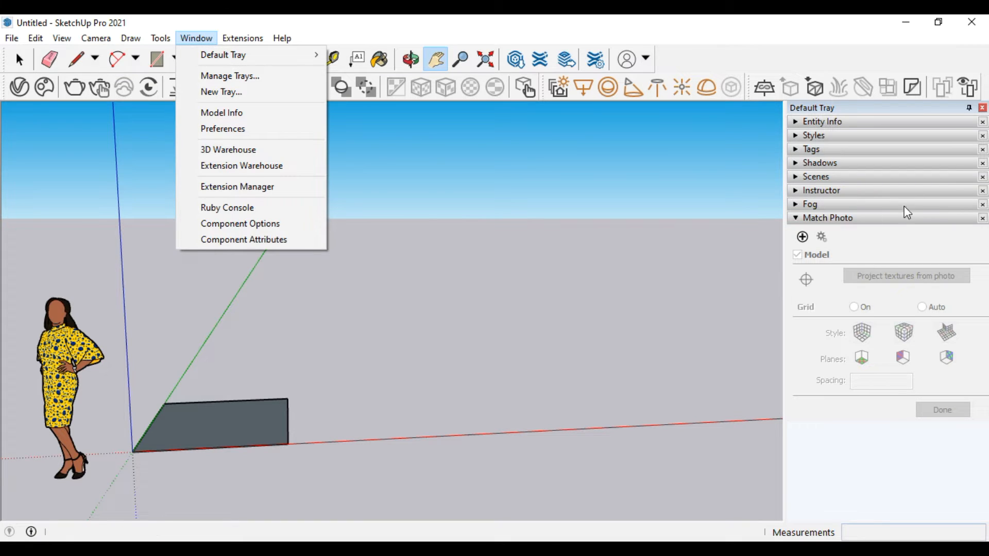
mouse_move(283, 55)
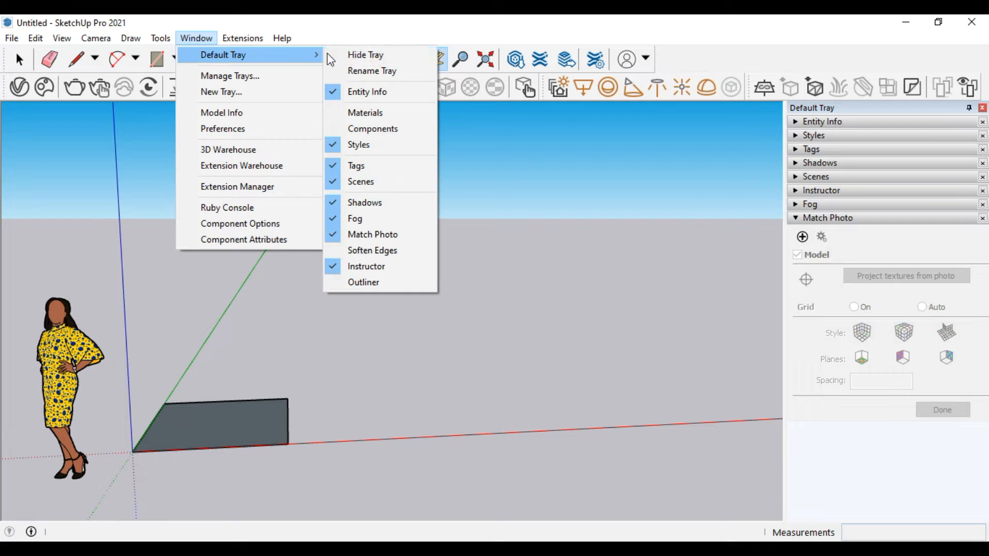
click(382, 58)
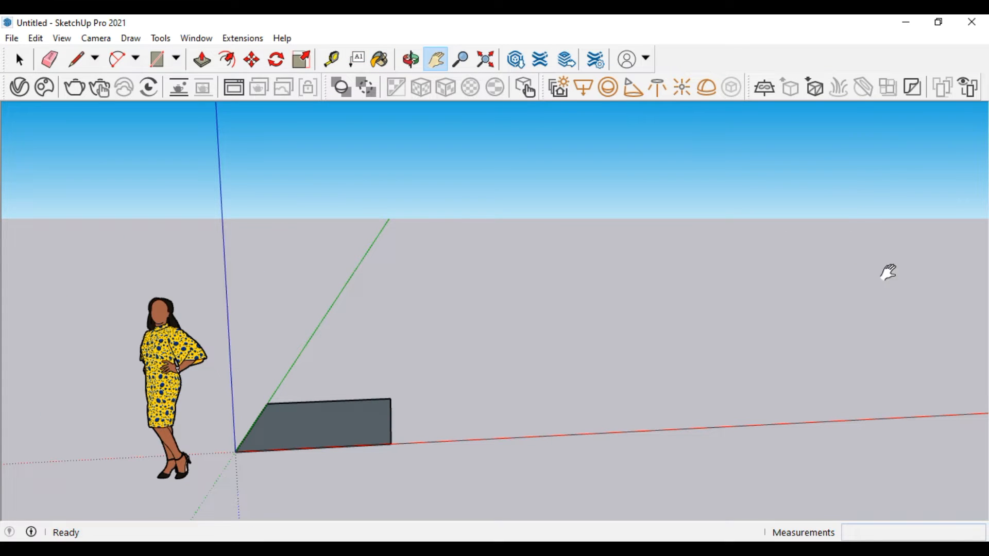
click(195, 38)
mouse_move(280, 57)
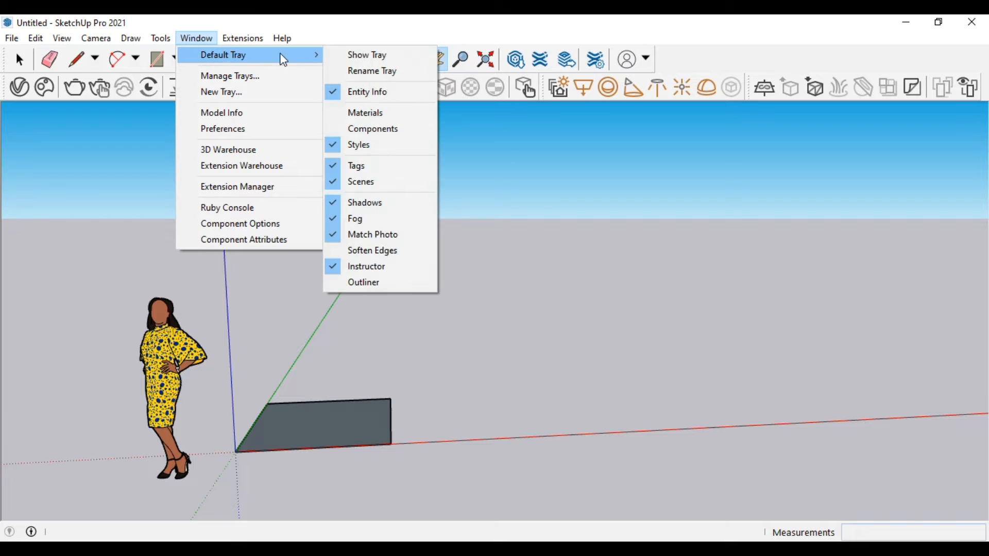
click(360, 55)
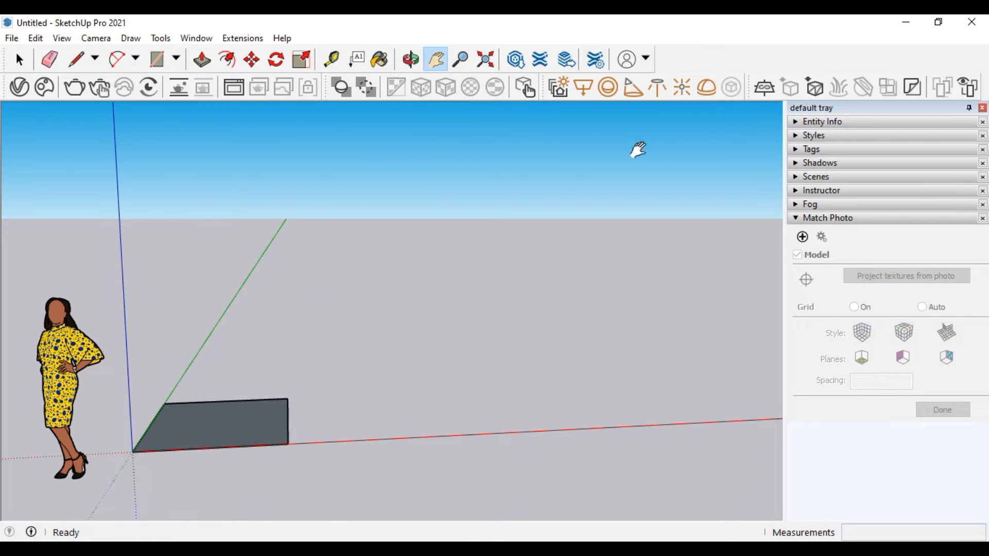
Rename the Default Tray to "general"
click(202, 41)
mouse_move(258, 56)
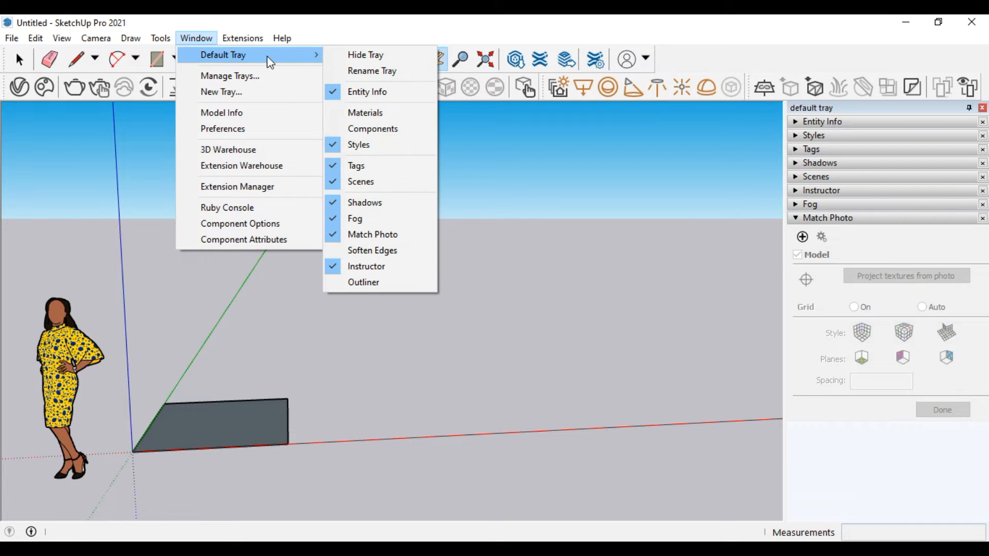
click(370, 75)
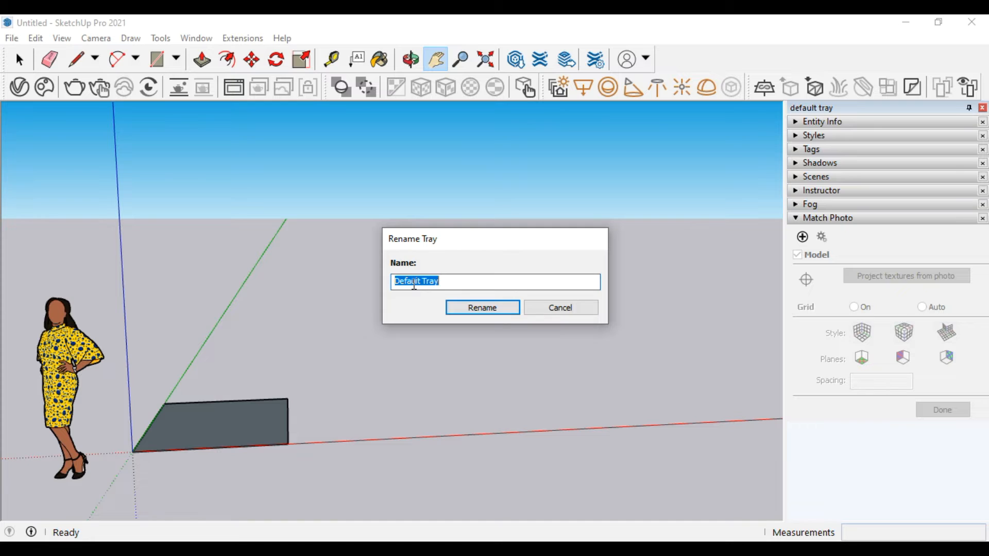
text(general)
click(474, 308)
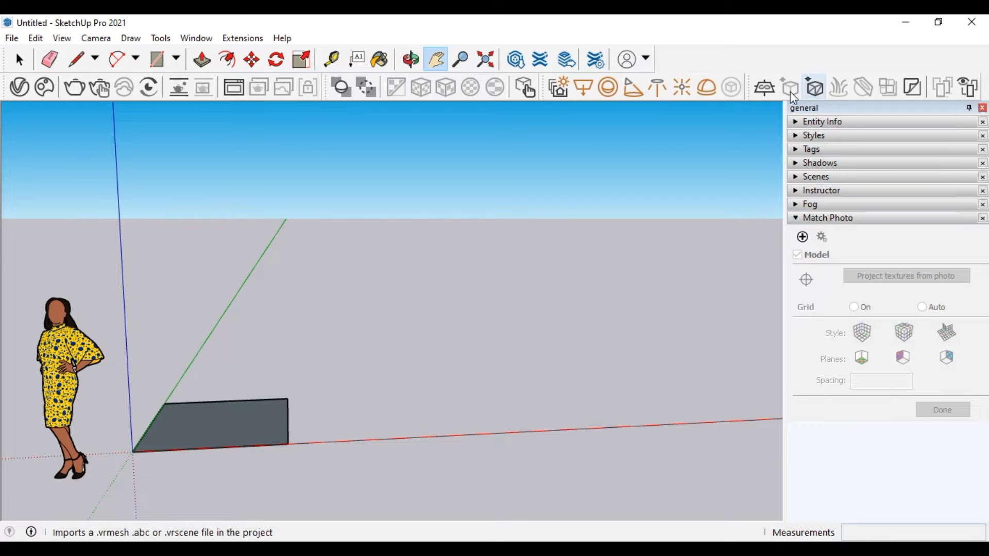
Add the Materials dialog to the general tray and collapse it
click(196, 38)
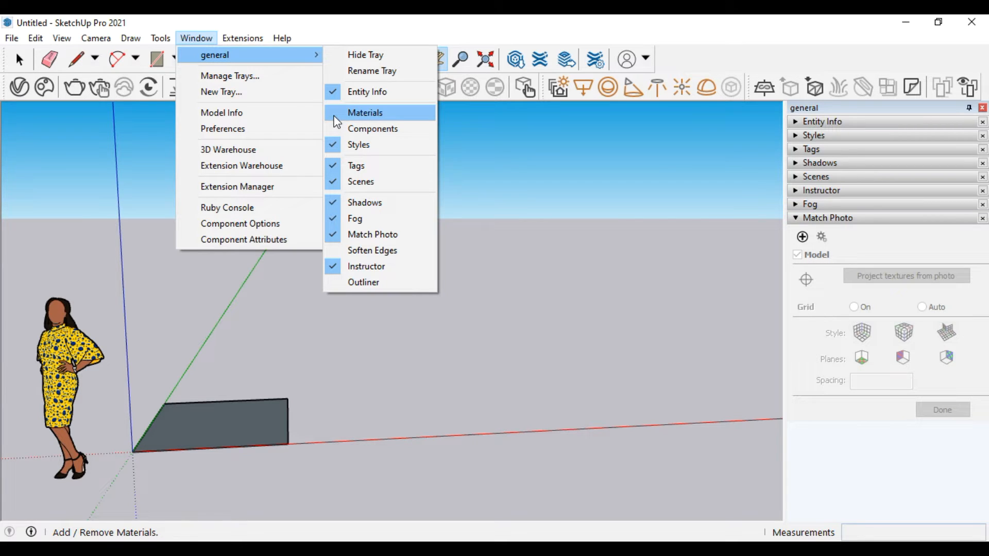
click(336, 120)
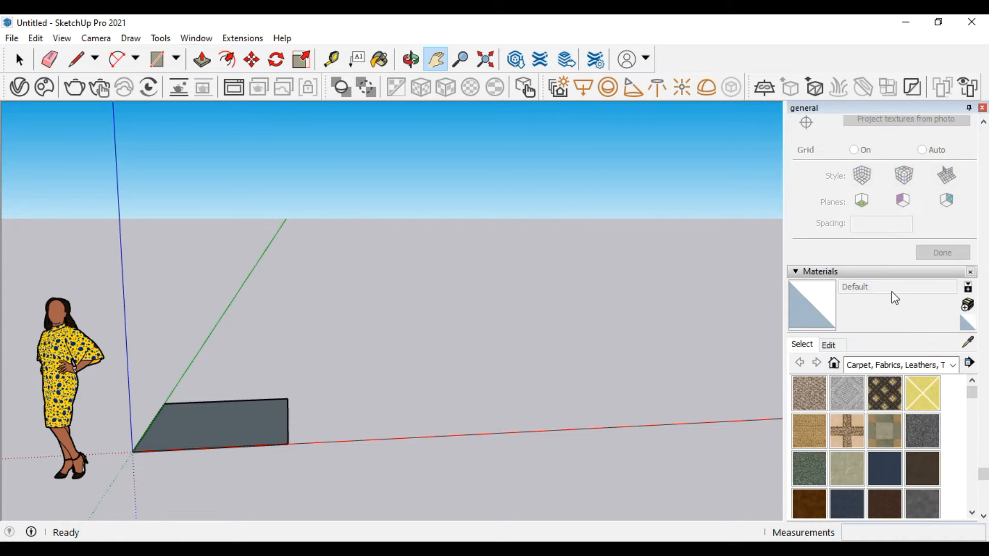
click(848, 271)
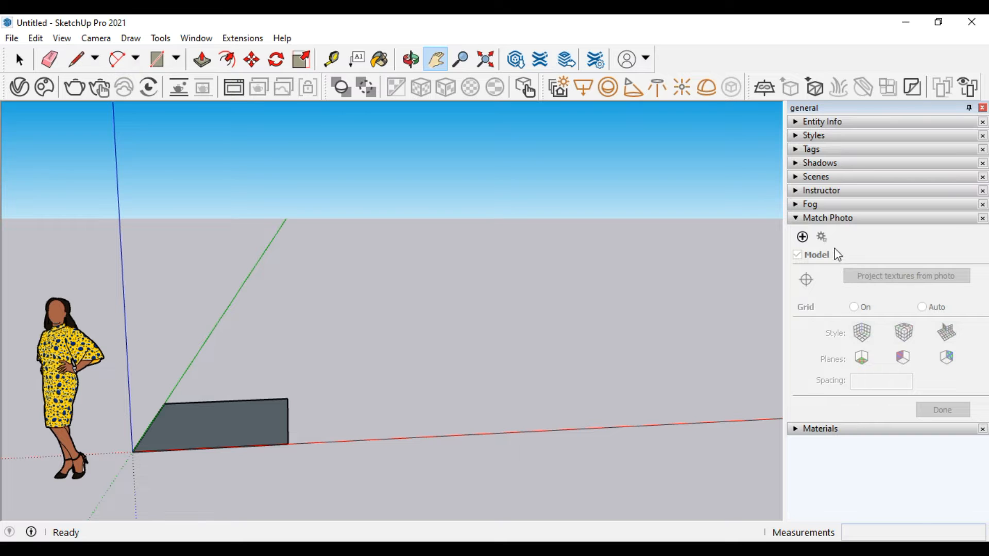
Expand the Entity Info and Styles sections of the general tray to view them, and collapse both again
click(196, 38)
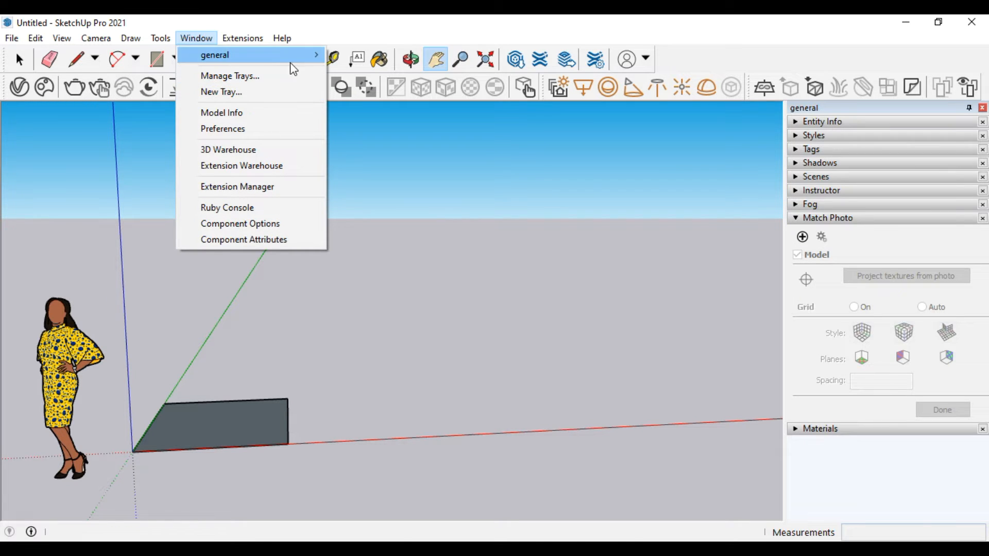
mouse_move(309, 54)
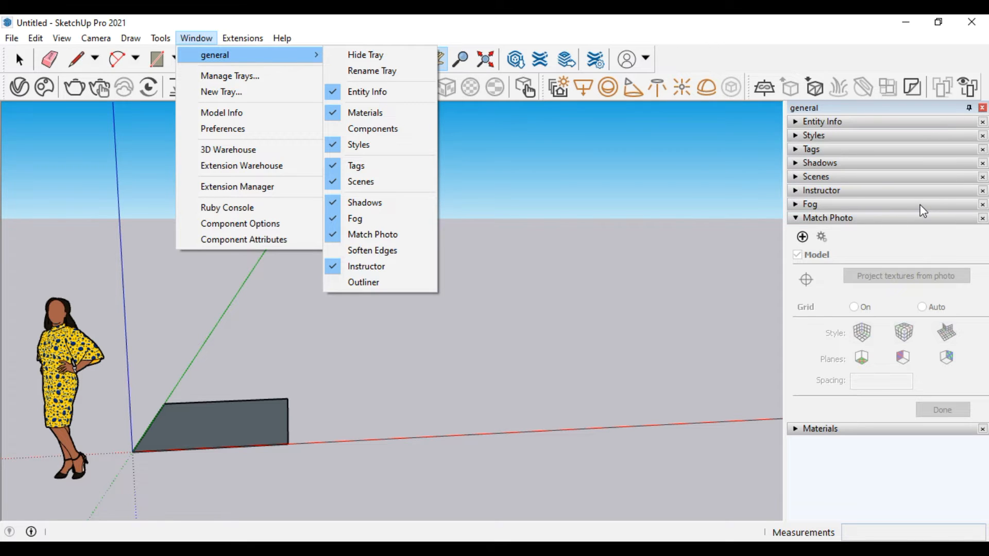
click(793, 122)
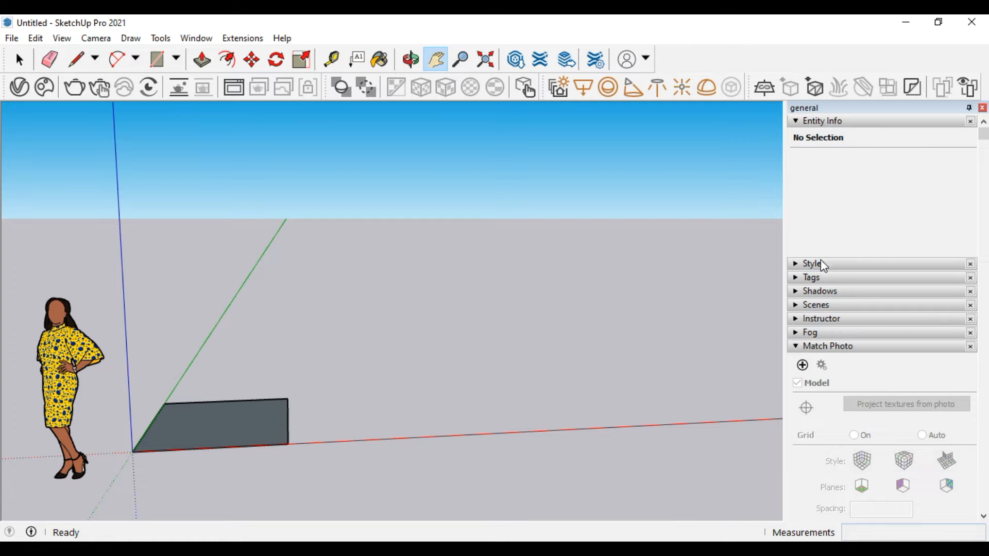
click(799, 265)
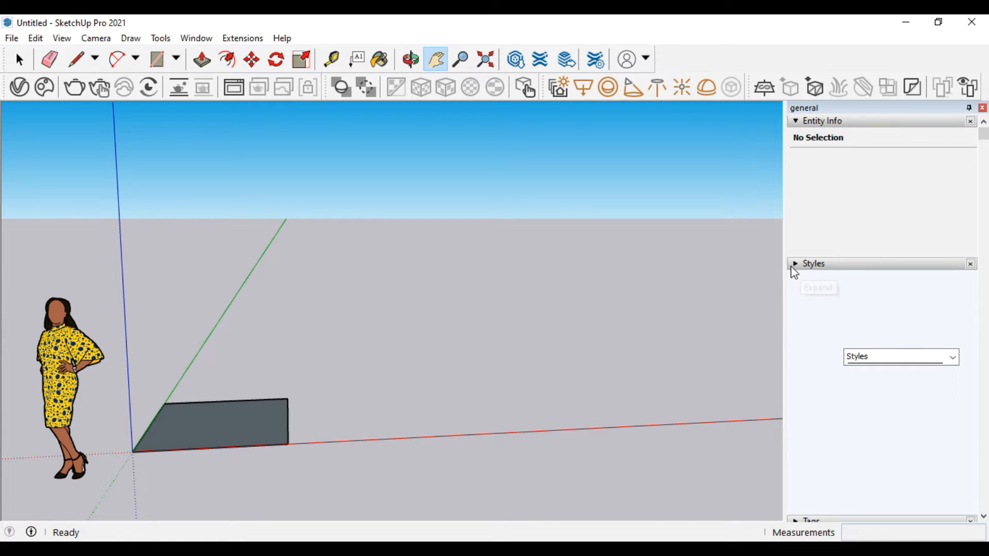
click(793, 265)
click(794, 122)
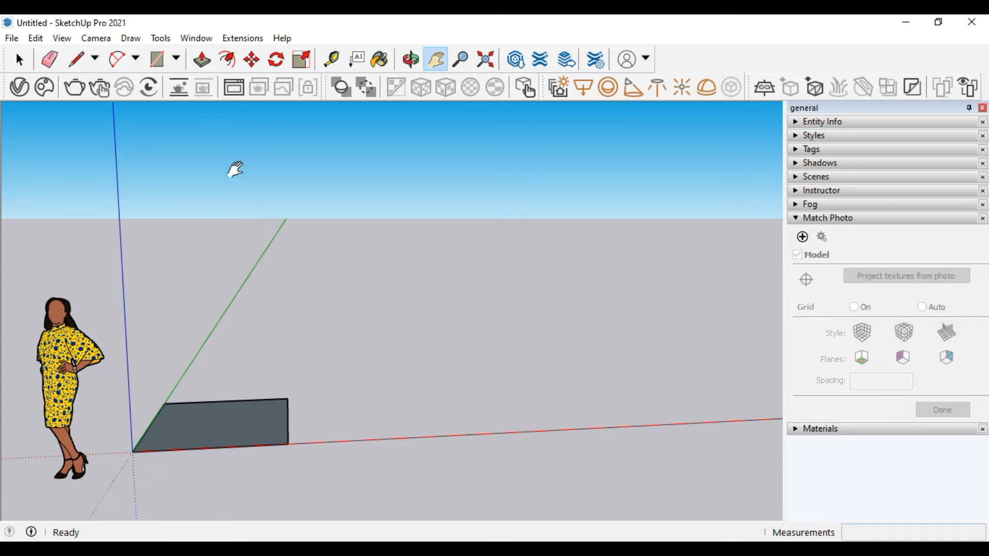
Create a new tray under the default name Tray 1 containing the Materials and Components dialogs, and close the tray manager
click(206, 39)
mouse_move(232, 55)
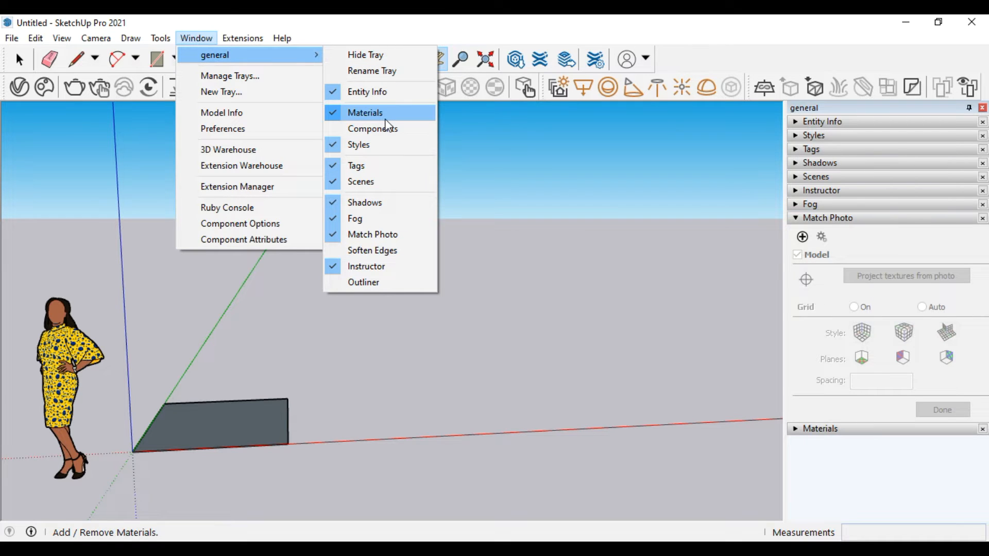
click(215, 78)
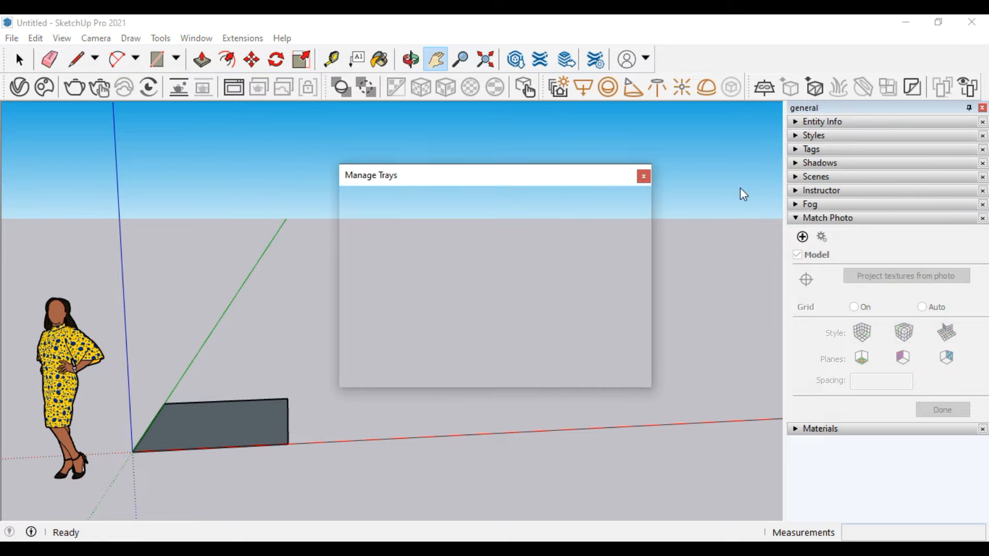
drag(537, 175, 493, 142)
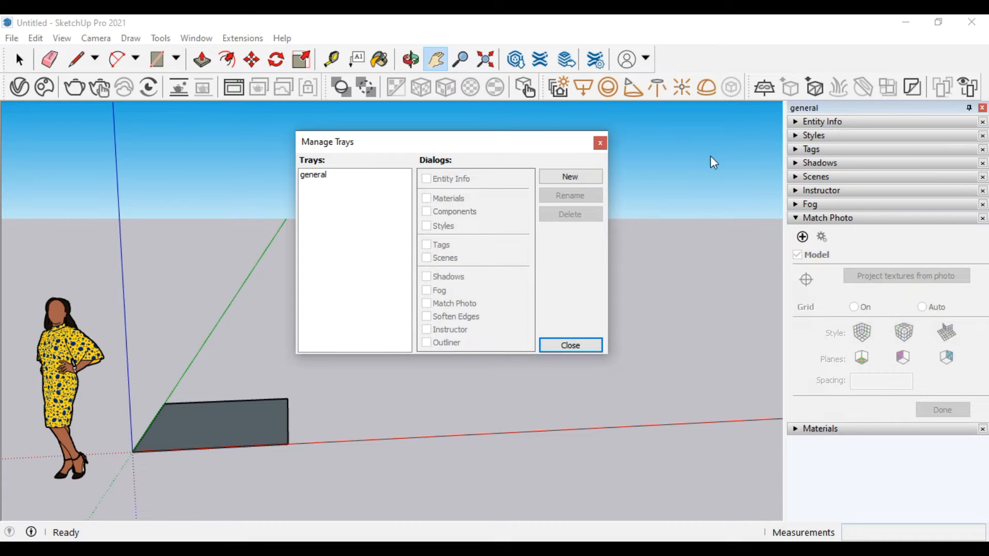
click(570, 178)
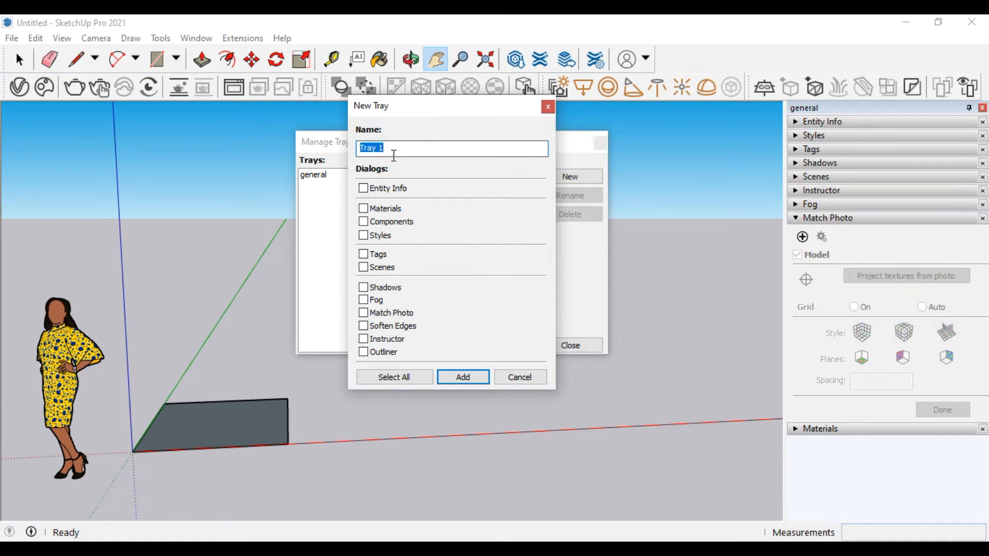
click(363, 208)
click(364, 222)
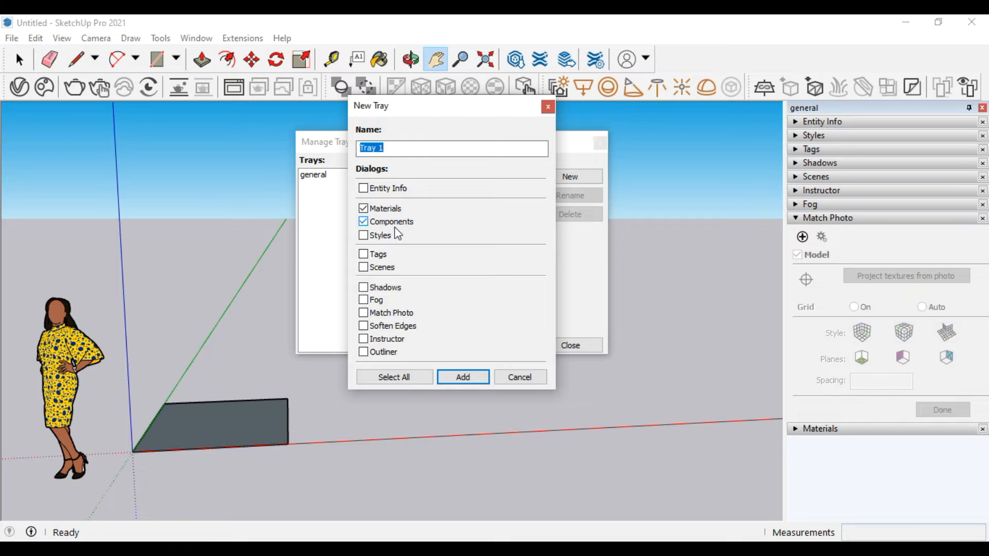
click(463, 381)
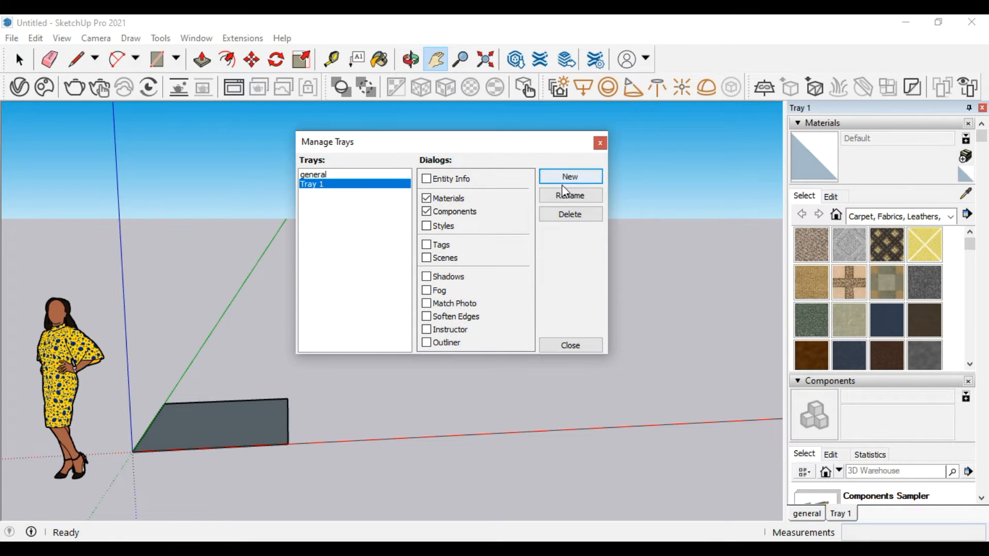
click(600, 142)
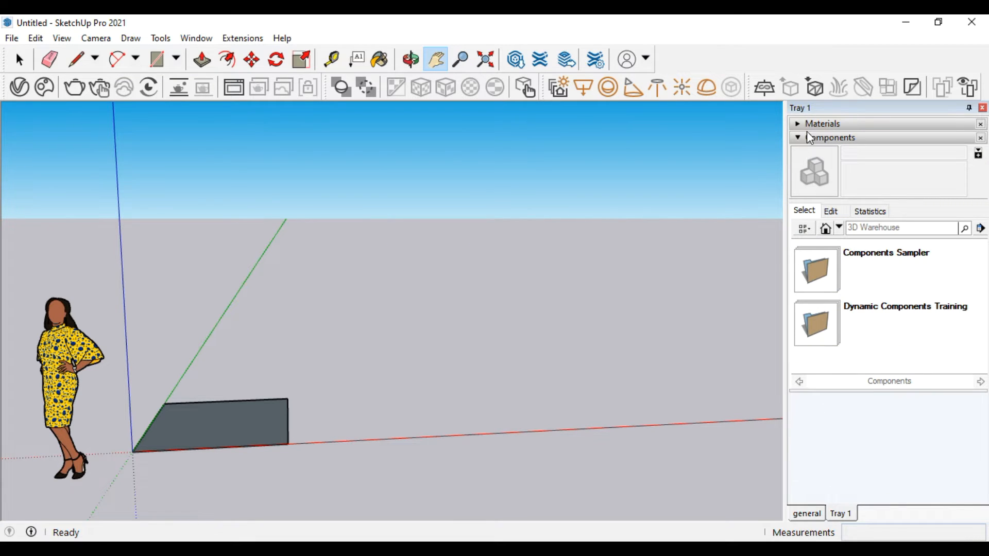
Delete Tray 1 in the tray manager and close the manager
click(198, 38)
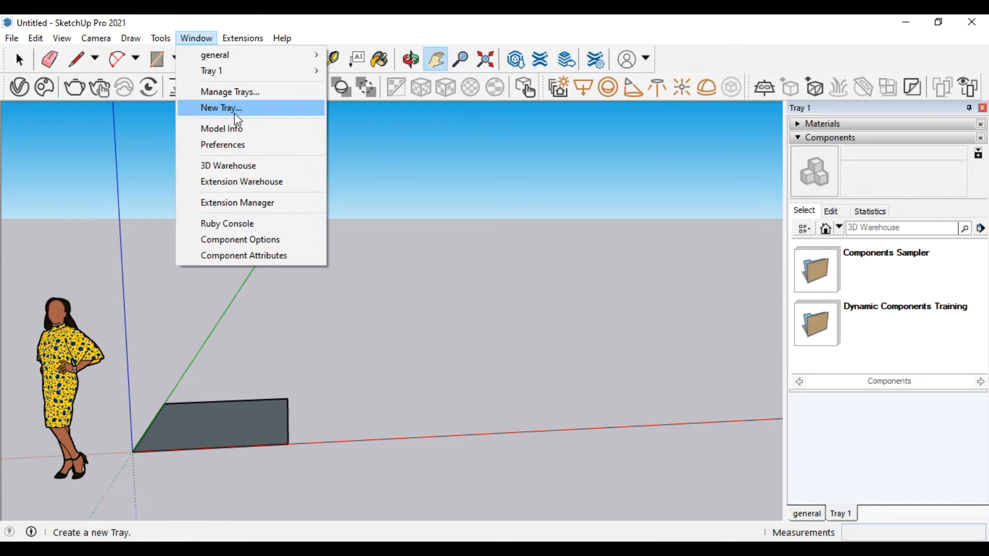
click(244, 93)
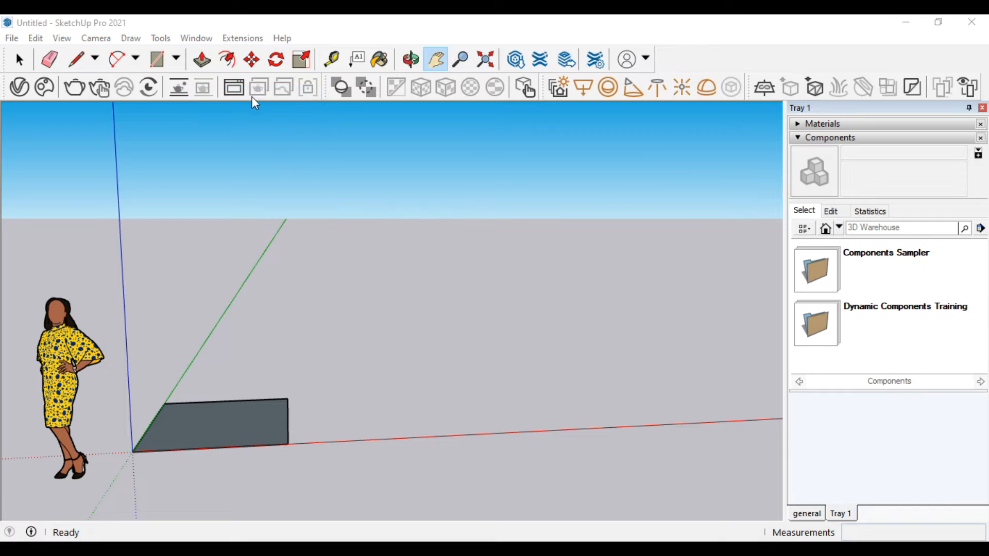
click(356, 218)
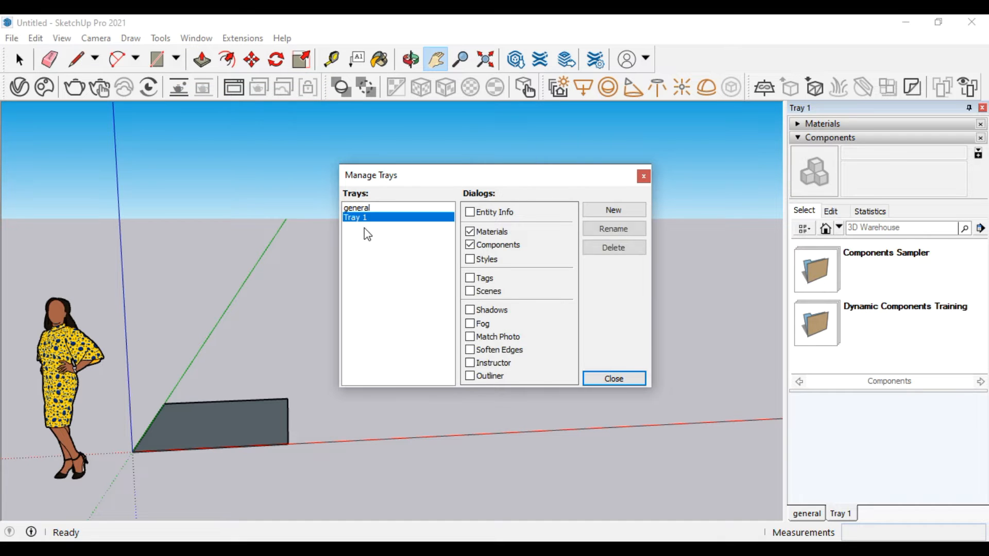
click(612, 256)
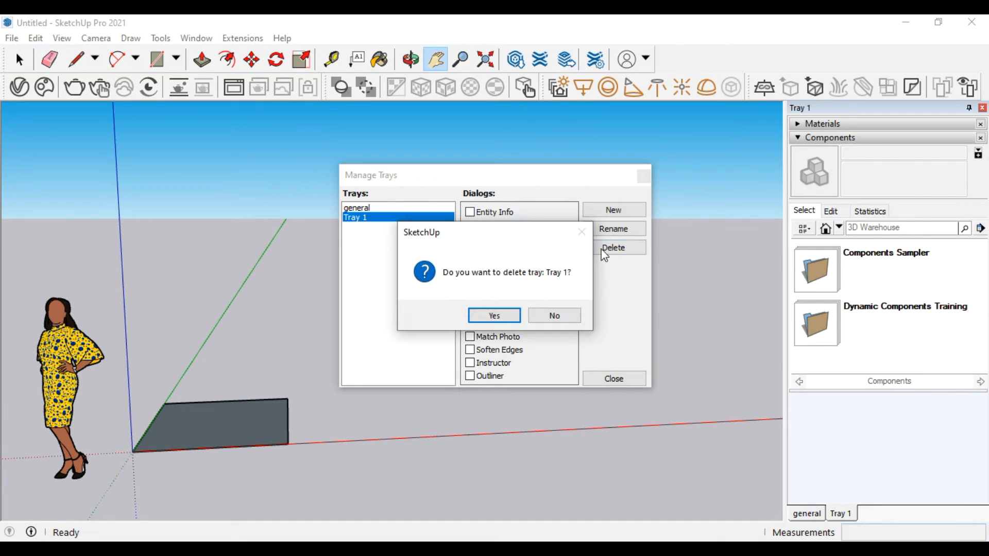
click(507, 316)
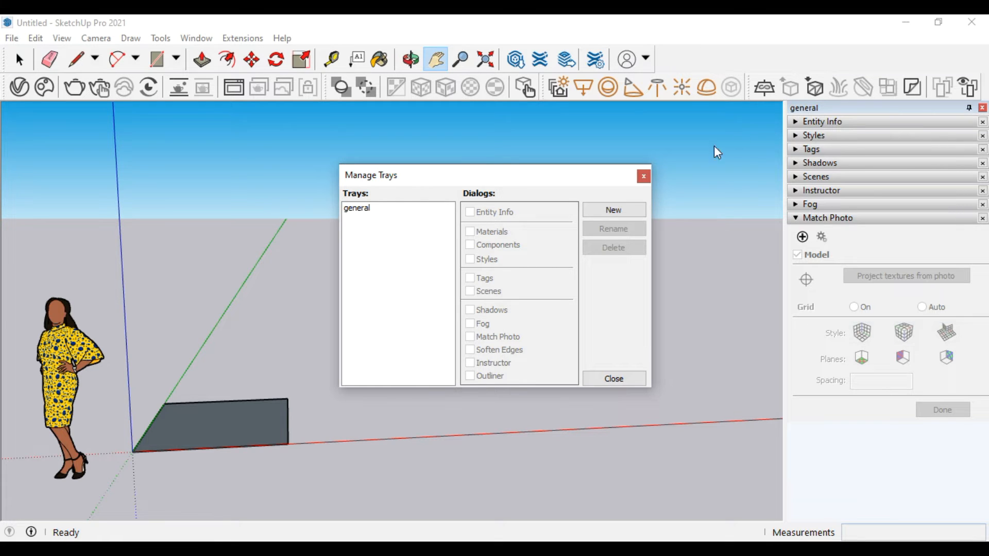
click(645, 176)
click(197, 38)
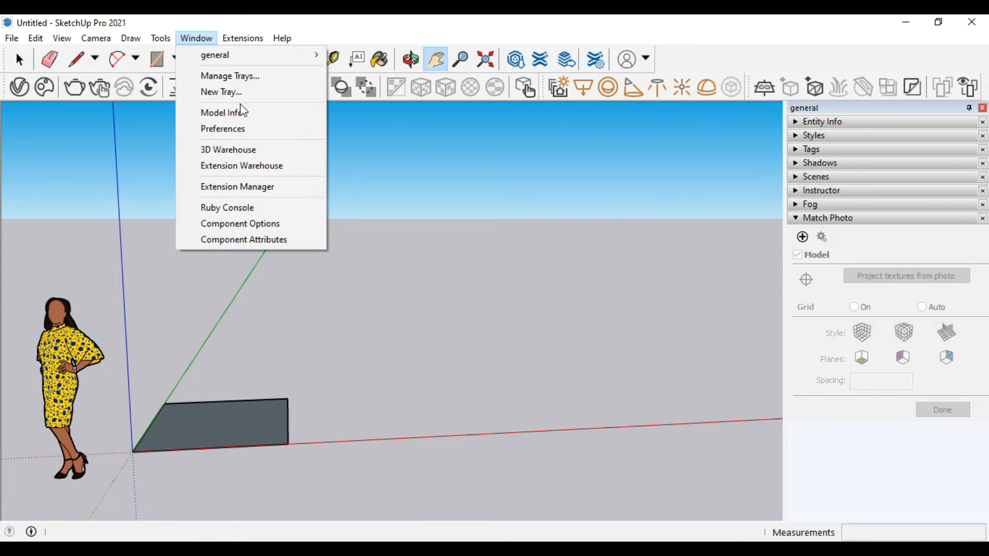
click(161, 223)
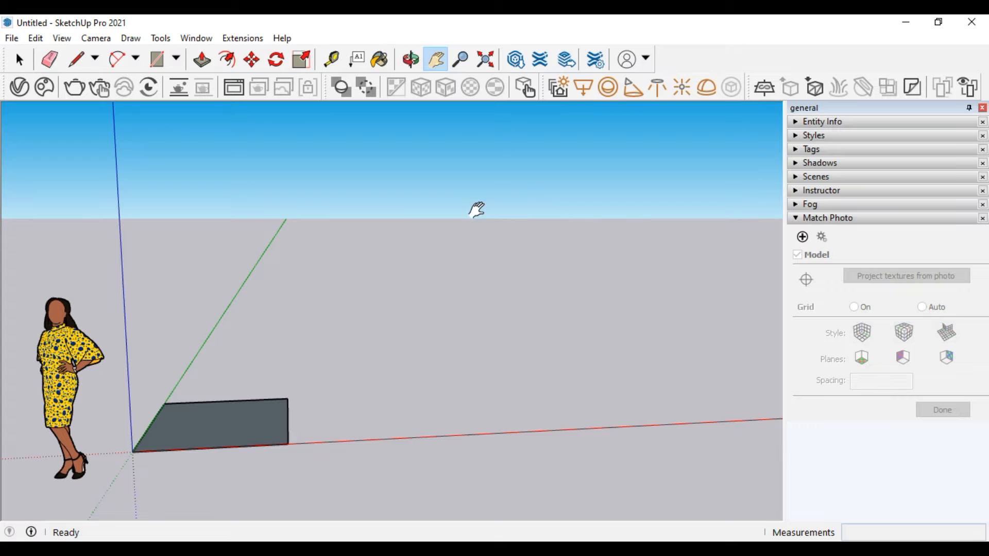
click(195, 38)
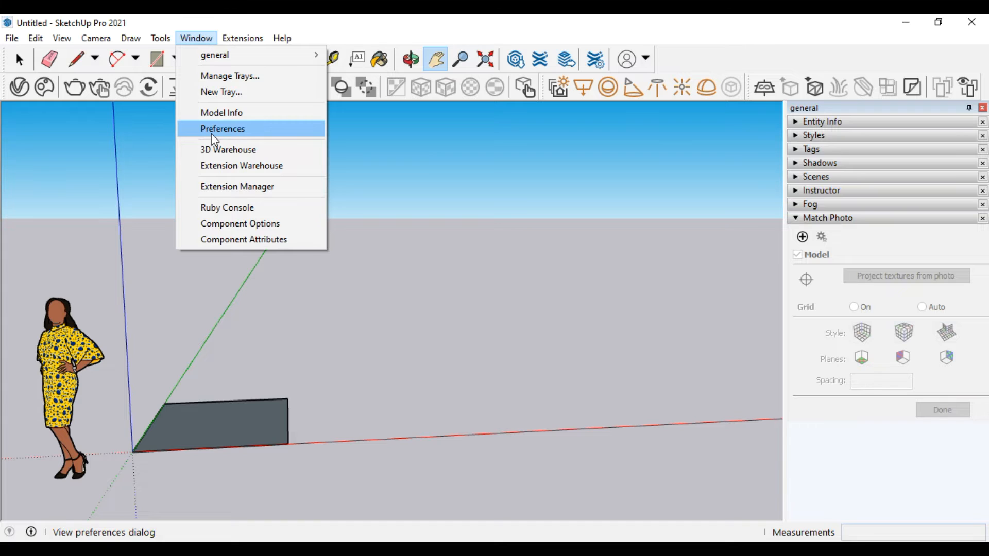
Review the Animation, Classifications and Components pages of Model Info, and close it
click(227, 112)
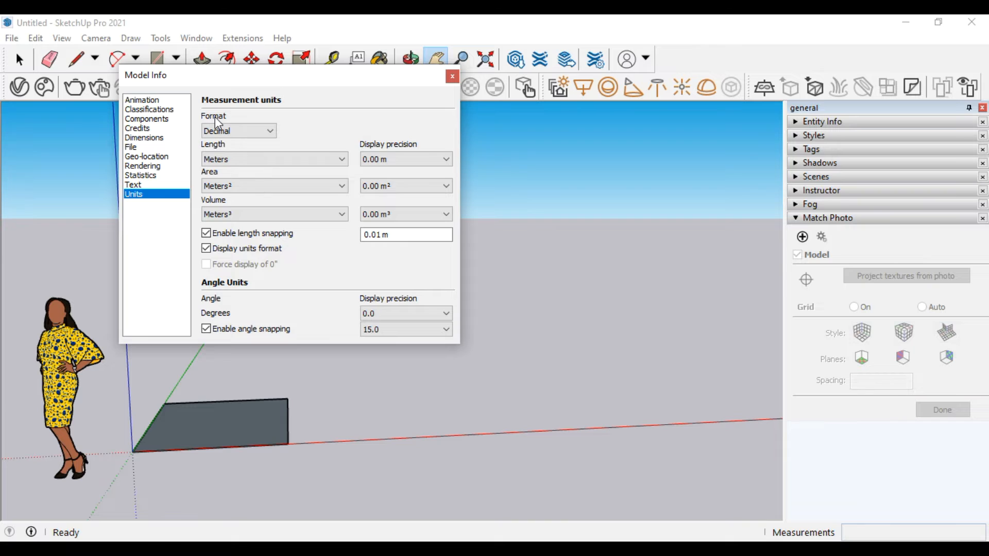
click(145, 101)
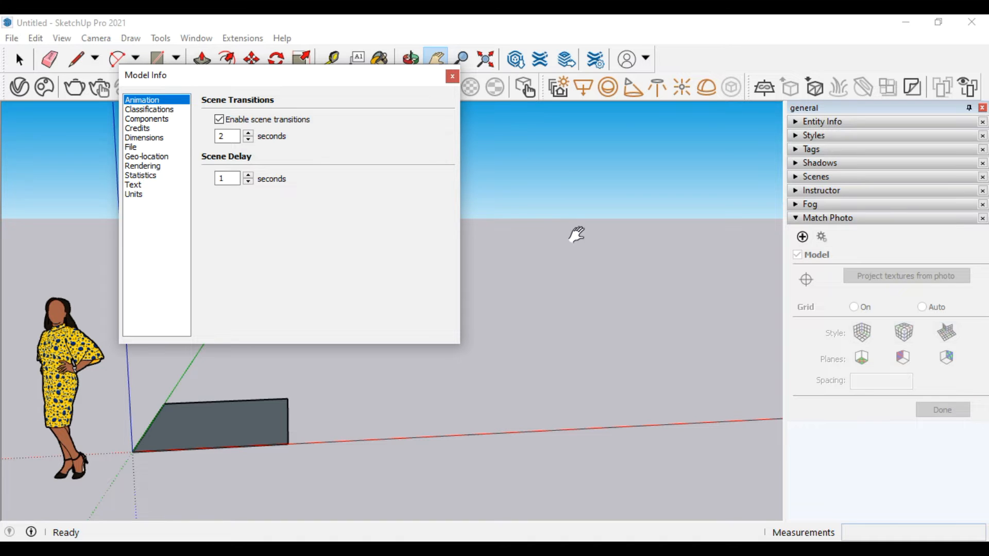
click(148, 110)
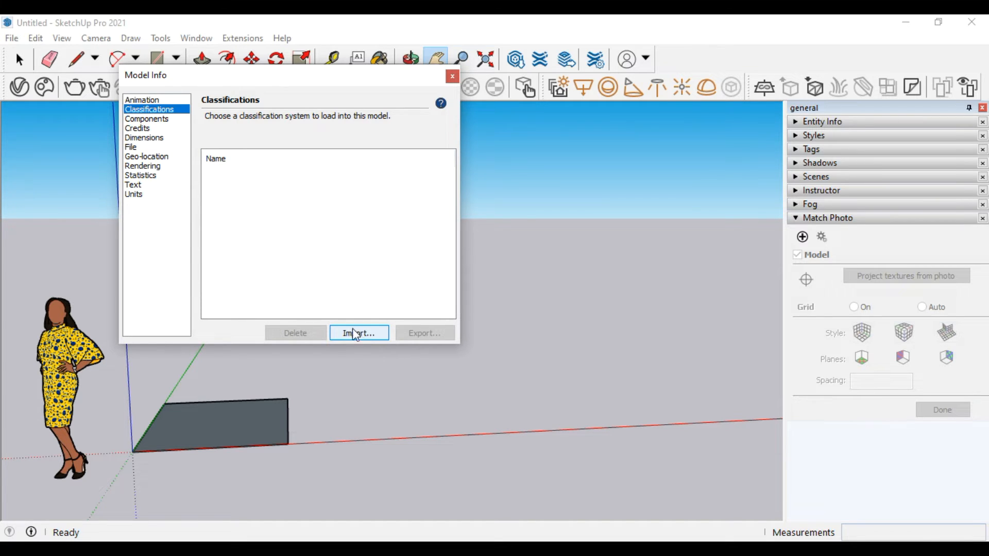
click(164, 119)
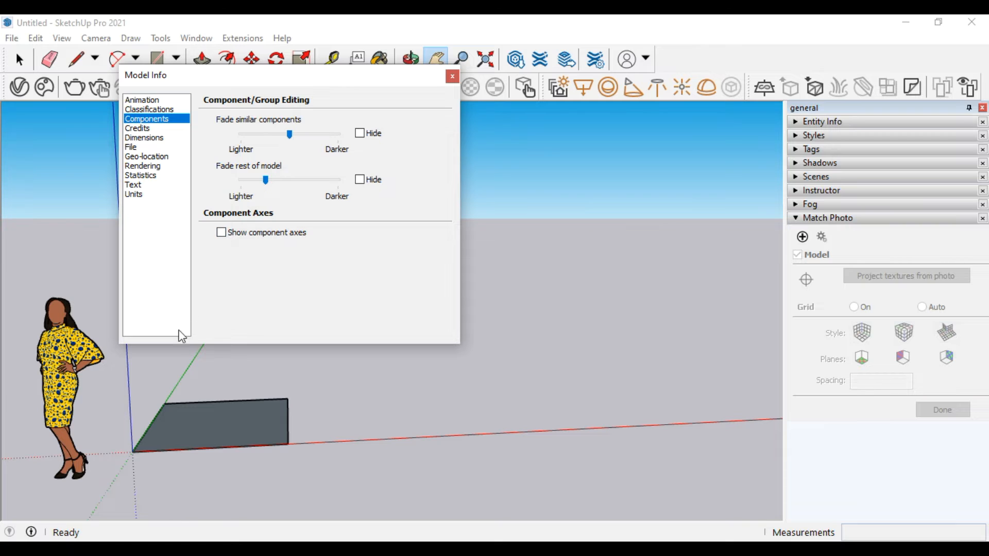
click(453, 76)
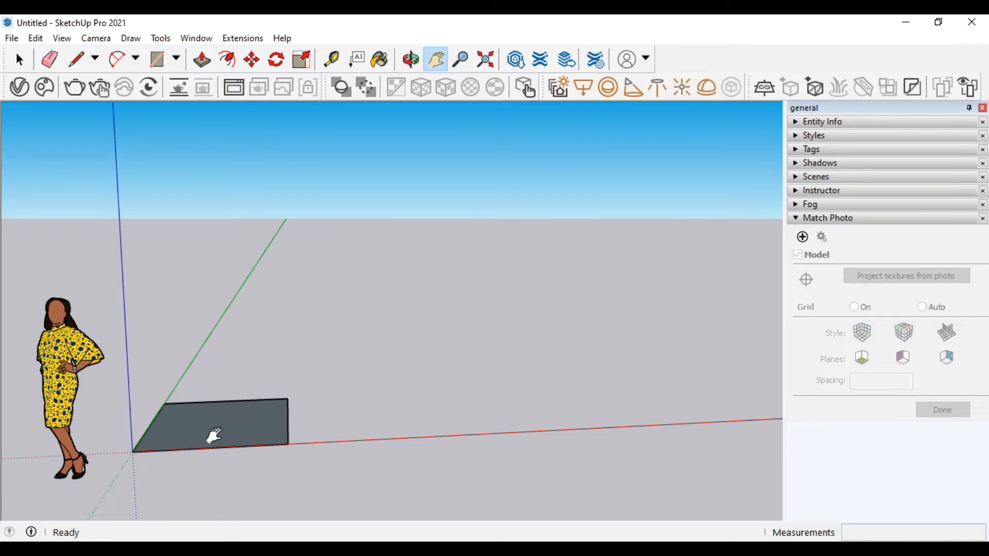
Push/Pull the rectangle at the origin upward by about 1.06 m to form a box
drag(249, 303, 329, 354)
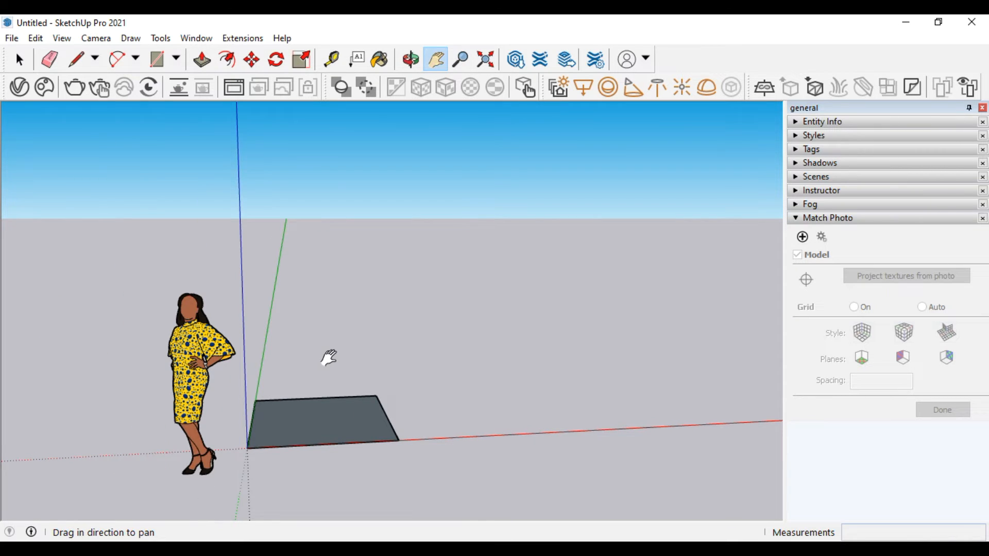
key(p)
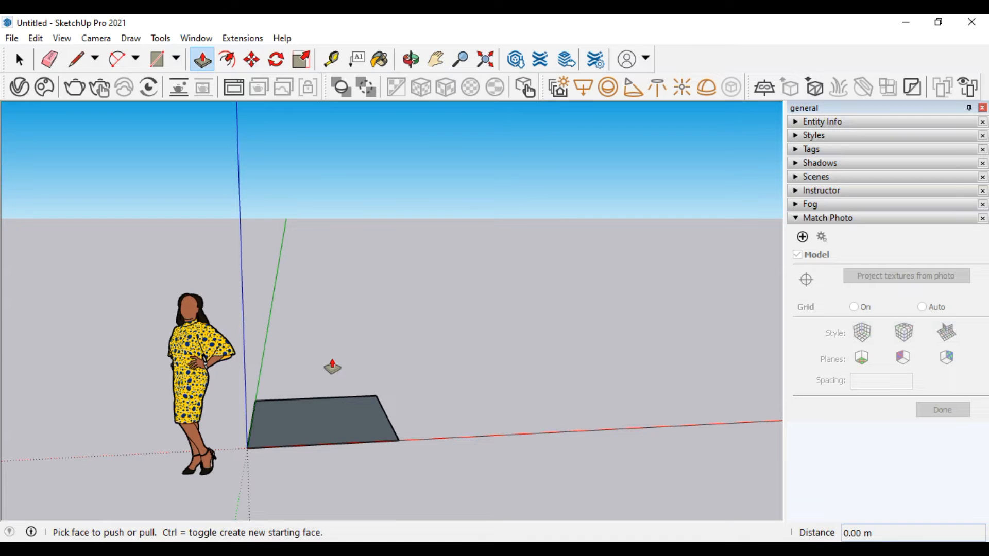
drag(321, 426, 326, 340)
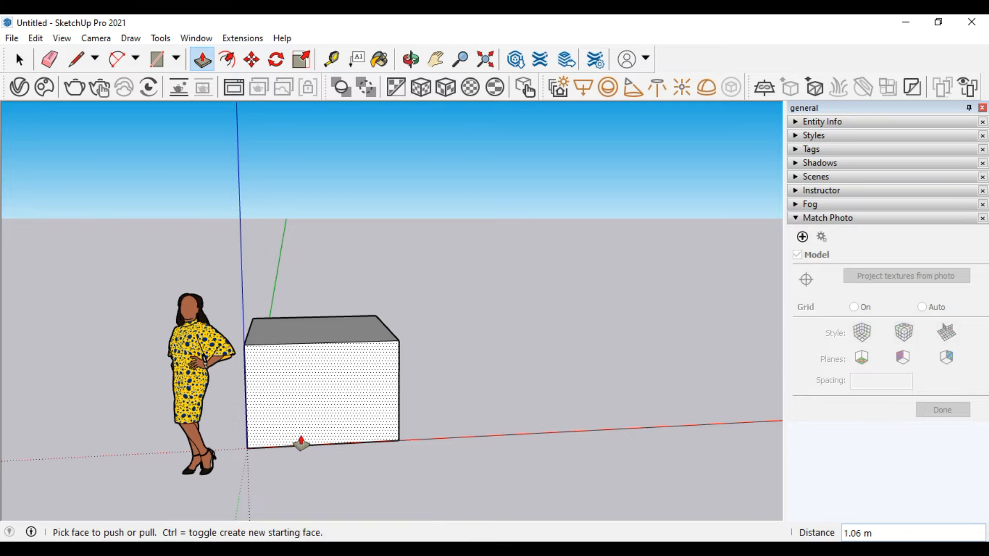
Select the entire box with all its faces and edges, and move it along the red axis away from the origin
key(m)
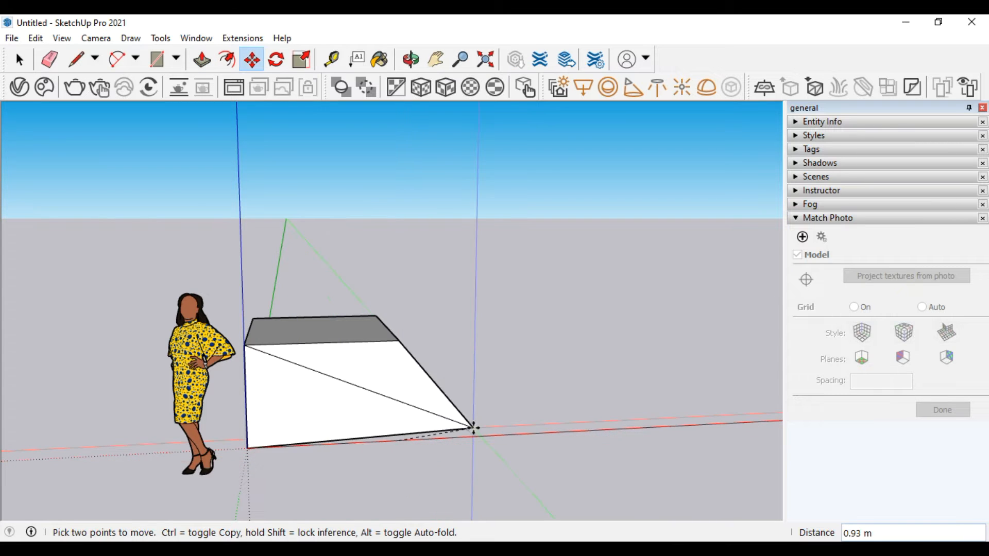
key(Escape)
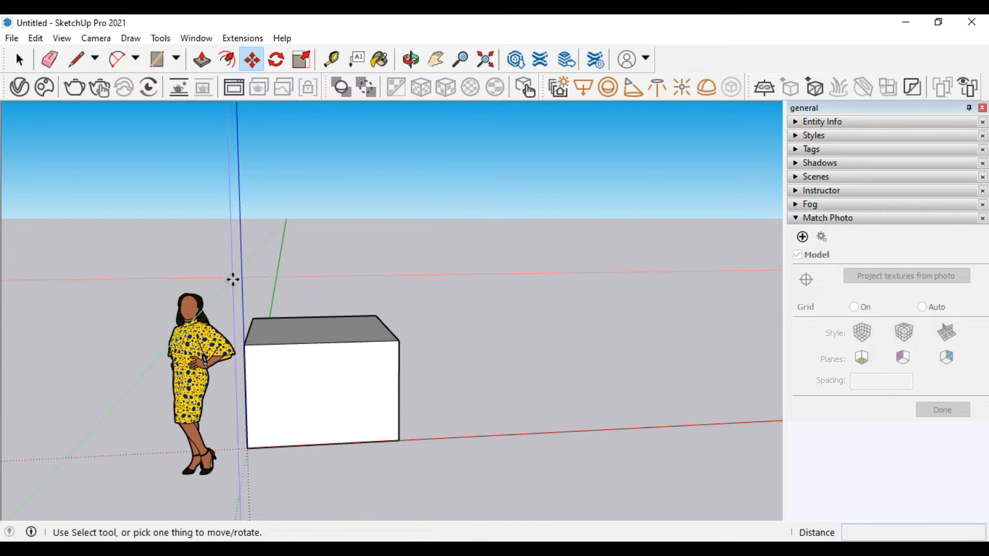
key(space)
triple_click(343, 384)
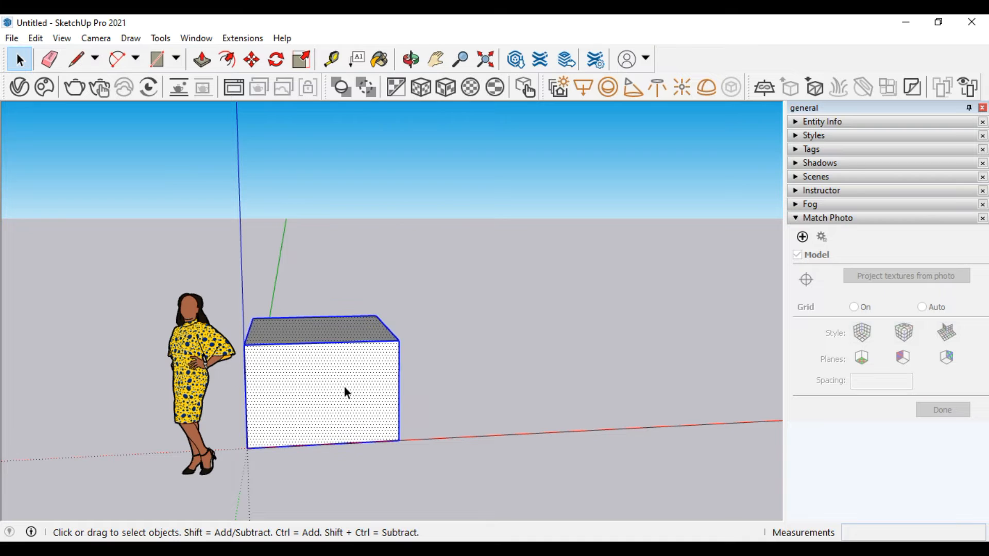
key(m)
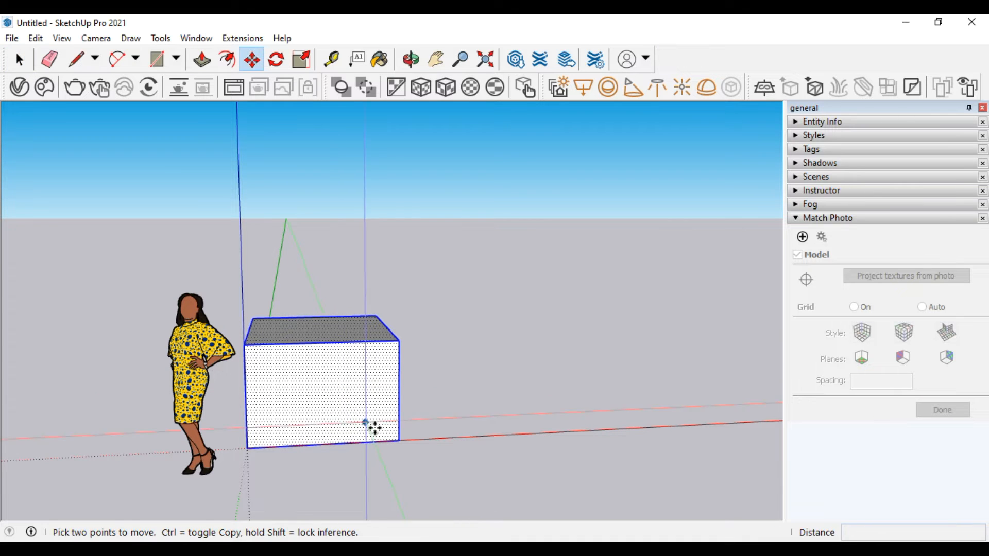
click(399, 441)
click(501, 437)
key(Escape)
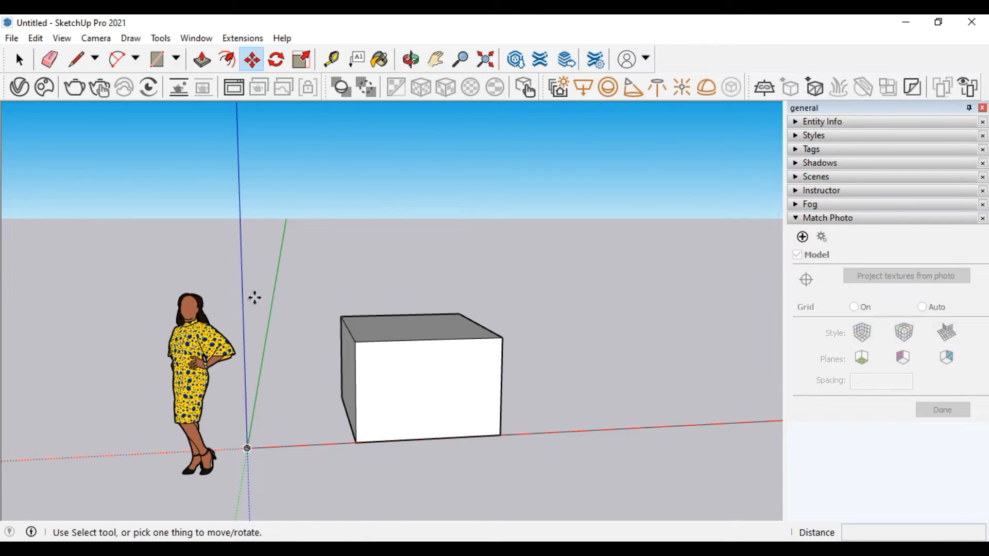
Enable the display of component axes in Model Info's Components settings and close the dialog
click(189, 41)
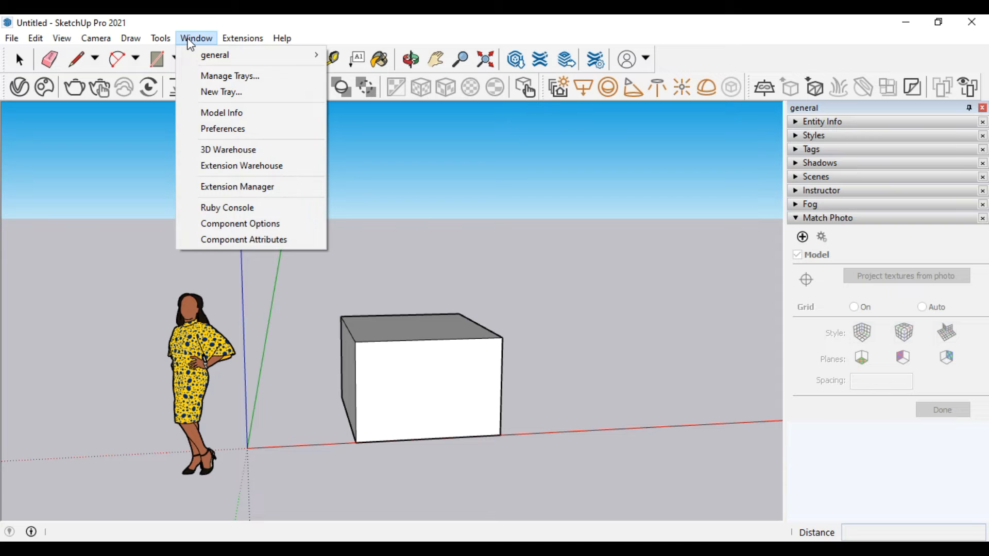
click(224, 112)
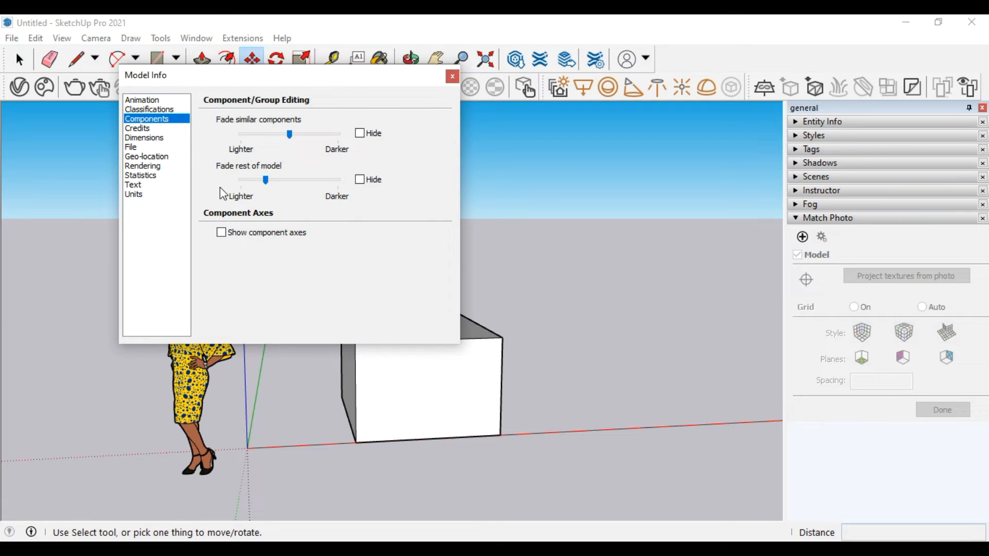
click(222, 232)
scroll(200, 475, up, 4)
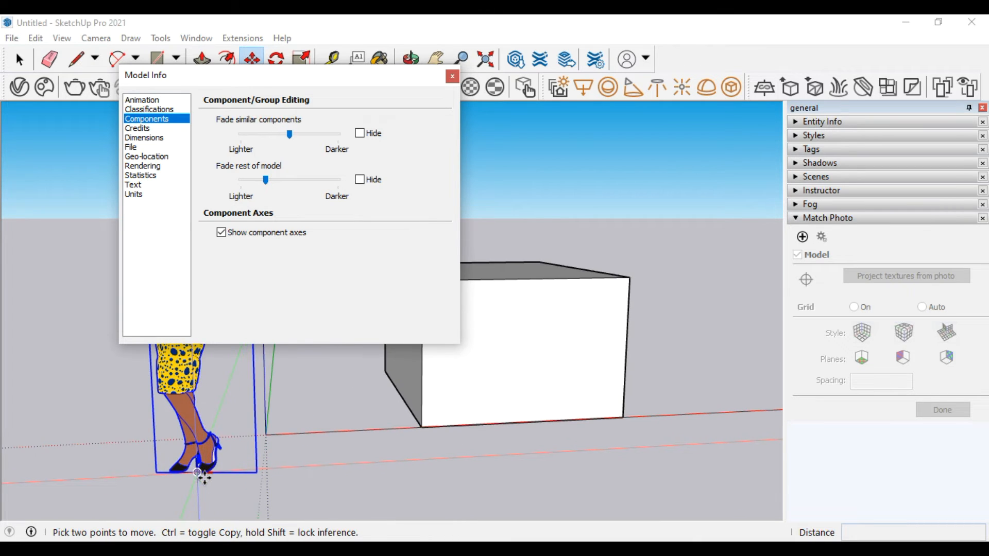
scroll(254, 472, down, 4)
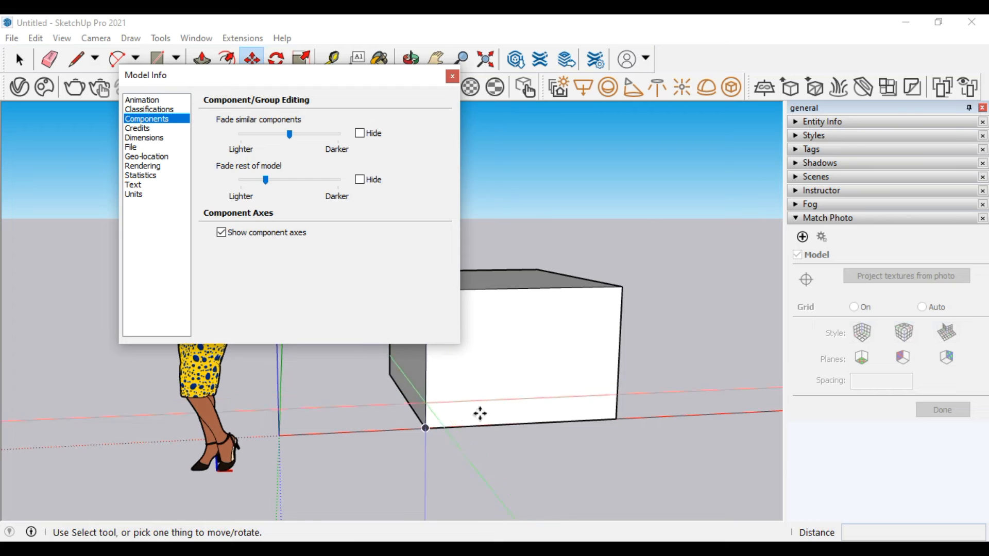
click(453, 73)
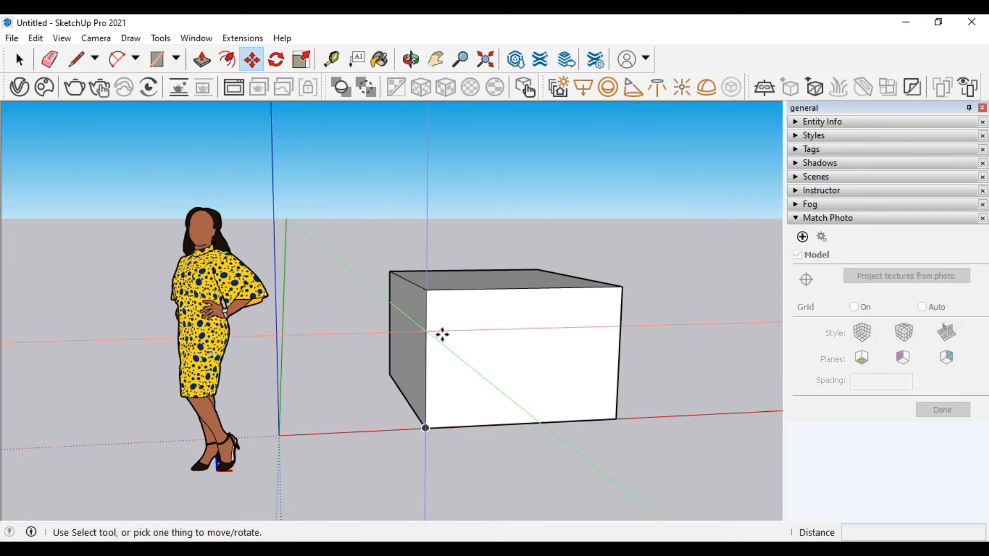
Select the whole box and make it a component with the default definition name Component#1
key(space)
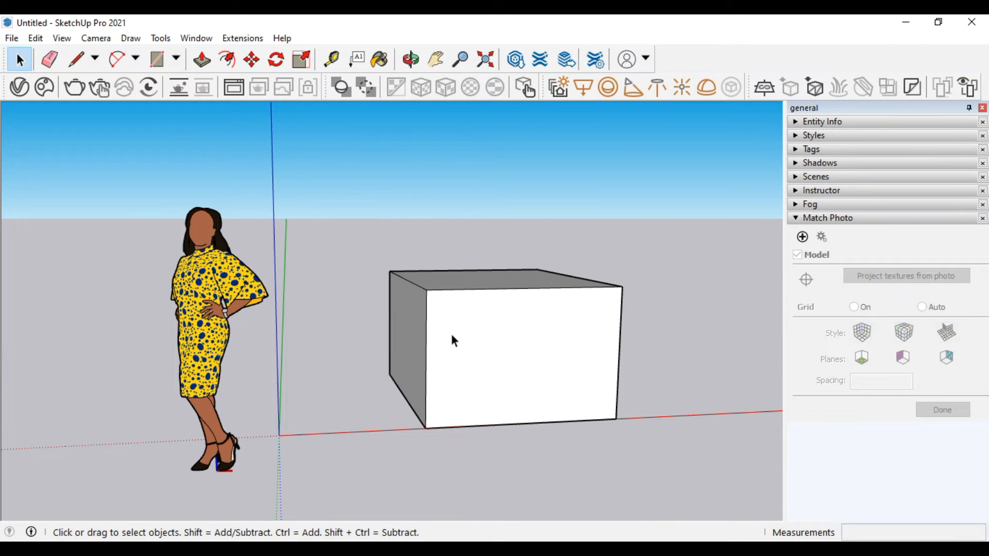
click(451, 334)
right_click(453, 335)
click(444, 336)
triple_click(444, 336)
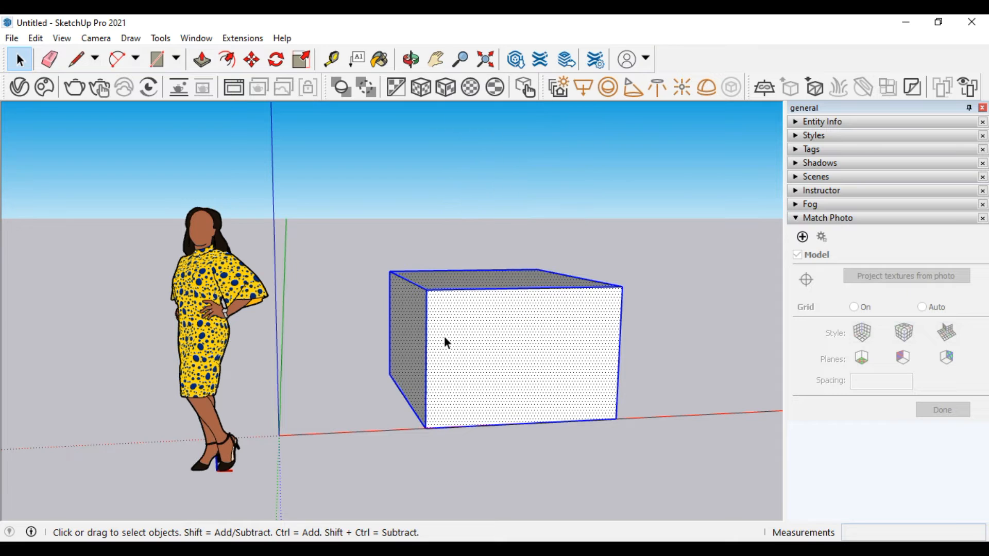
right_click(445, 337)
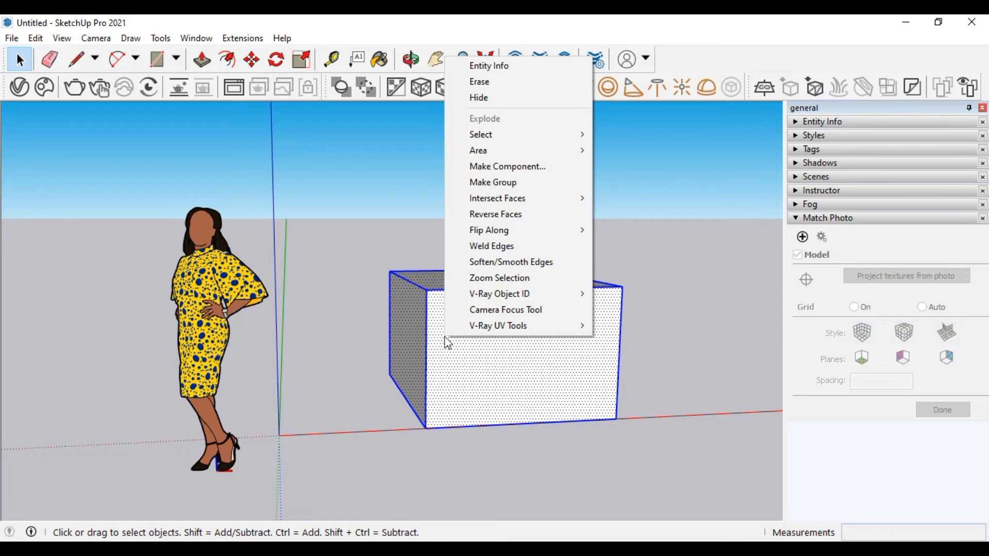
click(496, 170)
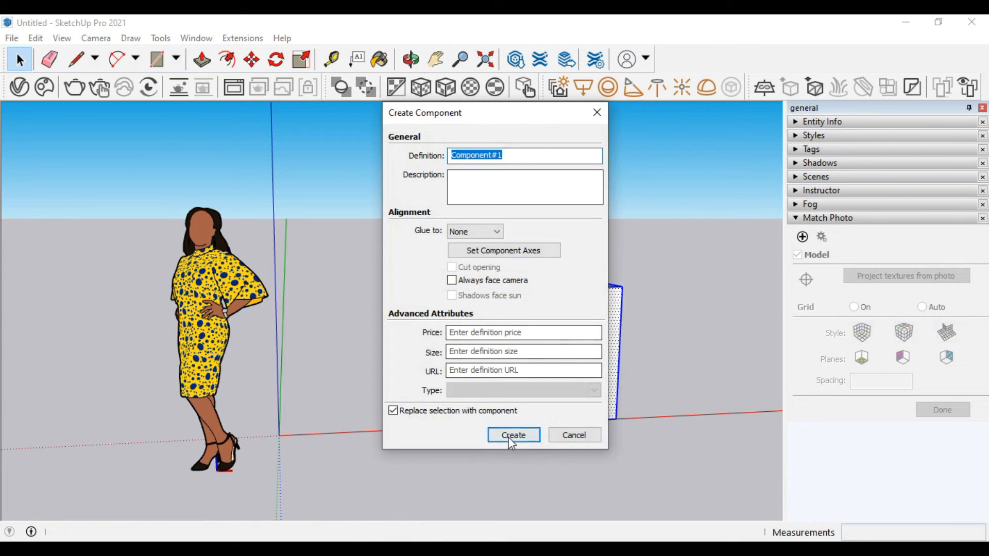
click(508, 436)
Switch the component axes off and on again to compare the box's corner, and toggle hiding of similar components on and off
scroll(428, 434, up, 5)
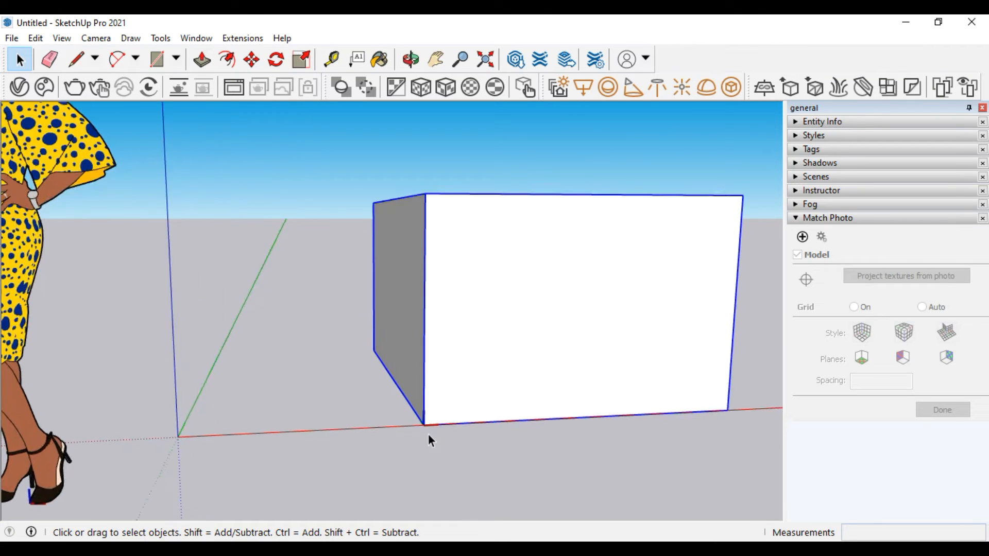
middle_drag(428, 434, 270, 469)
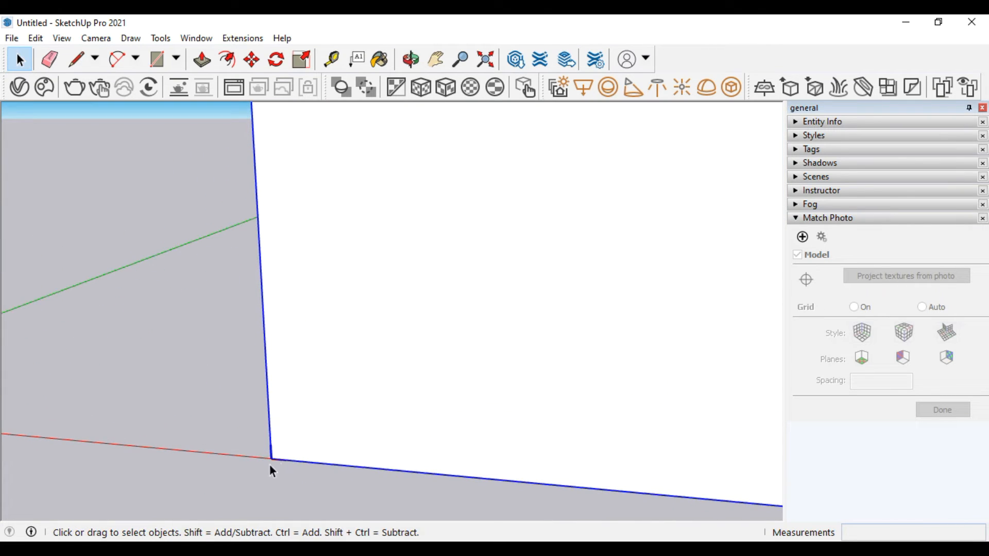
click(196, 38)
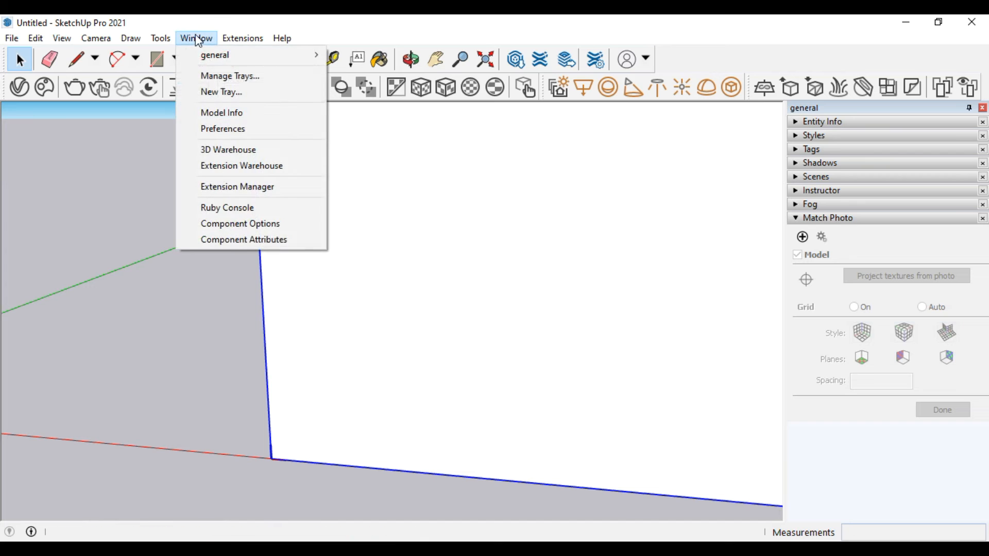
click(205, 113)
click(222, 233)
click(221, 233)
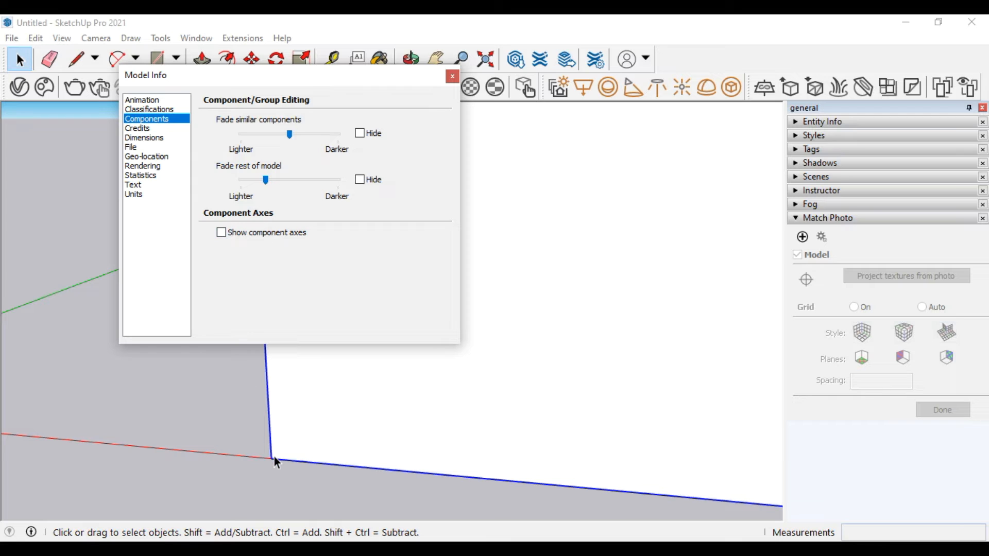
click(225, 232)
click(366, 135)
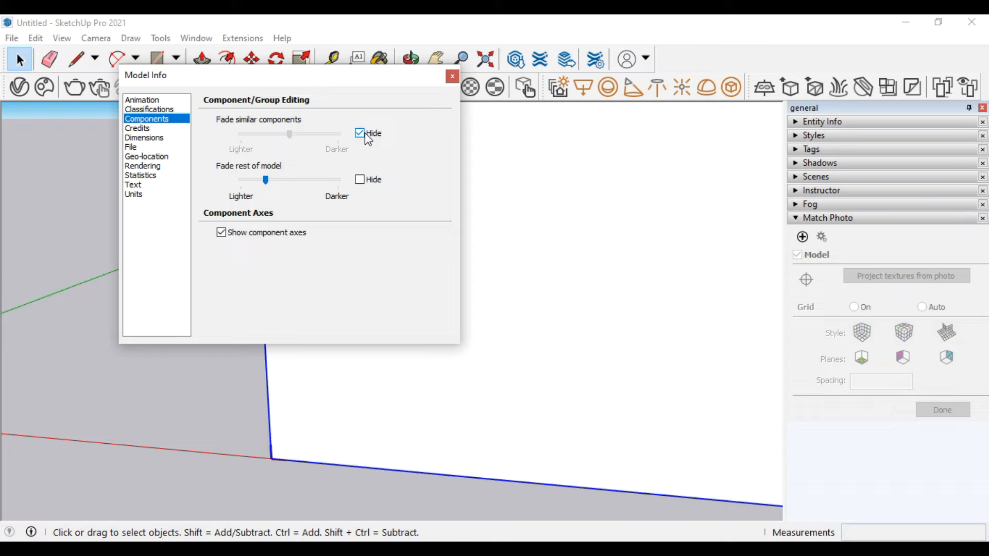
click(362, 135)
Review the Credits and Dimensions pages of Model Info, browse the dimension font list keeping Tahoma 12 points, and close the dialogs
click(144, 132)
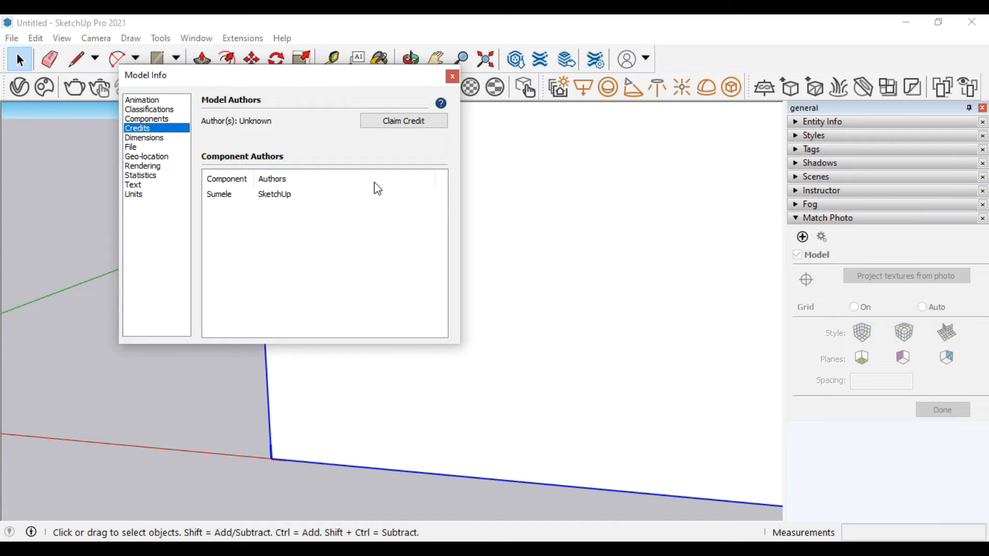
click(159, 138)
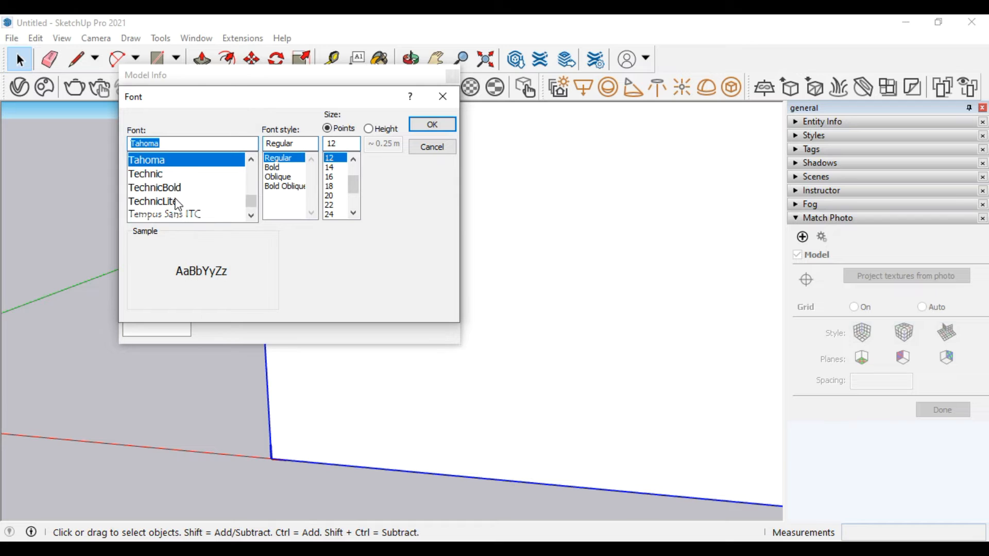
scroll(176, 199, down, 5)
scroll(176, 201, up, 1)
scroll(175, 199, up, 6)
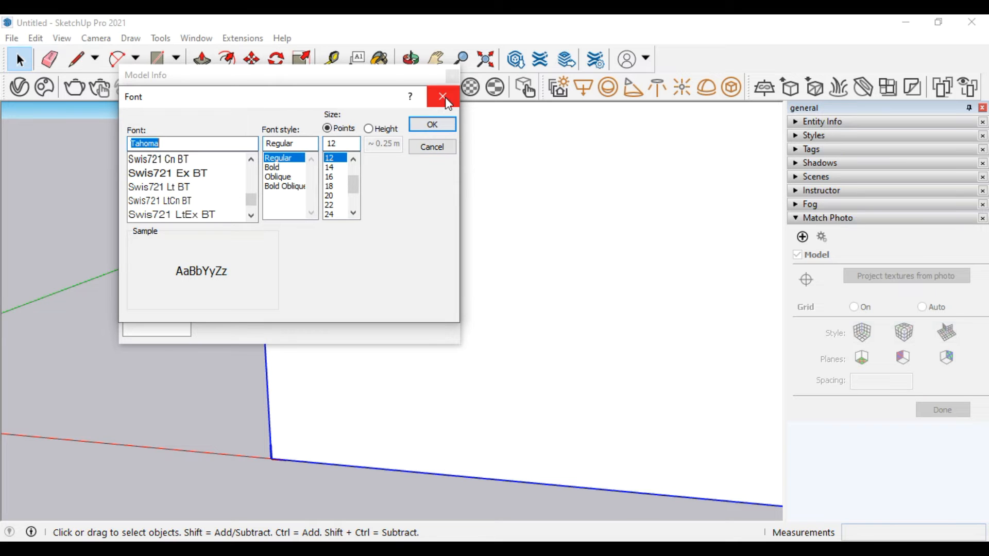
click(432, 124)
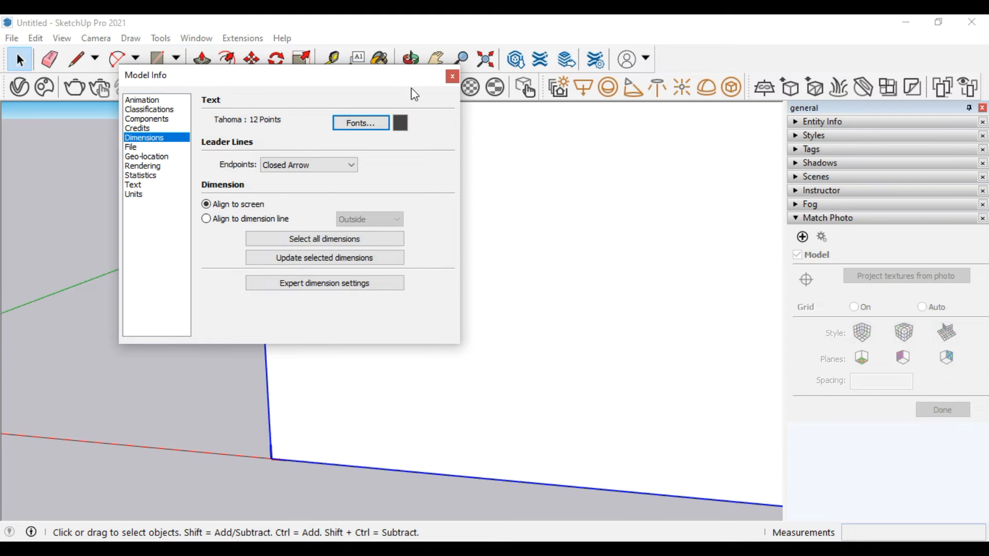
click(452, 76)
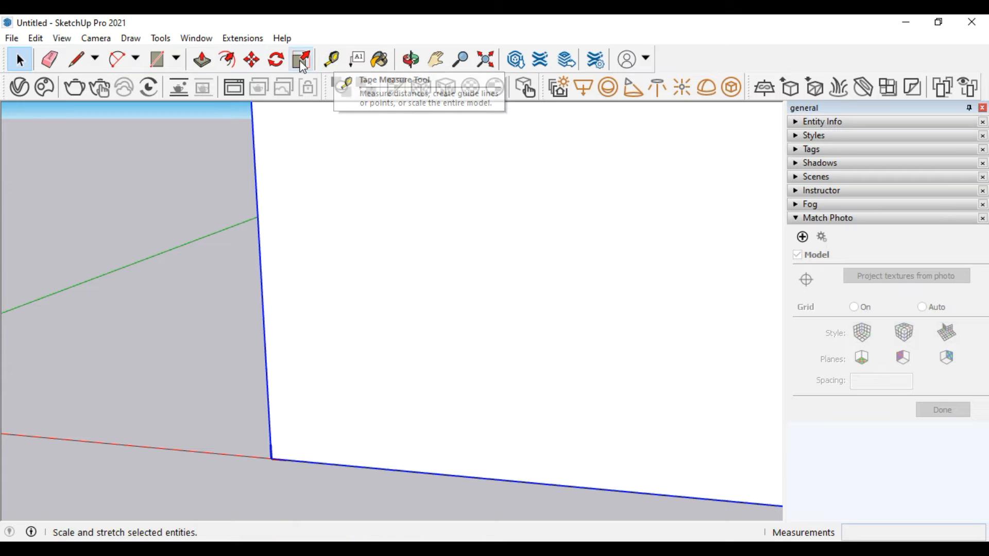
Show the Large Tool Set toolbar and dimension the box's front bottom edge, placing the dimension line in front of the box
right_click(718, 60)
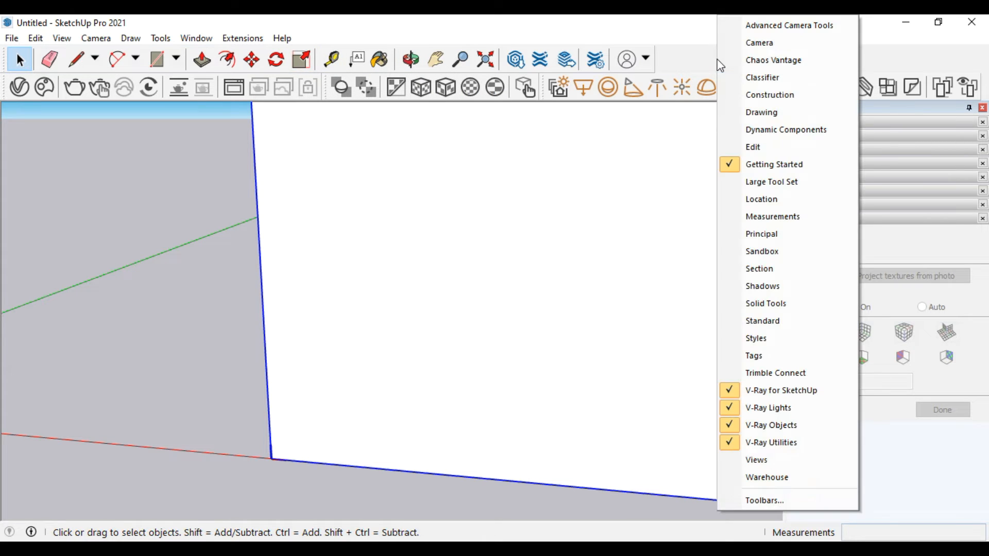
click(750, 183)
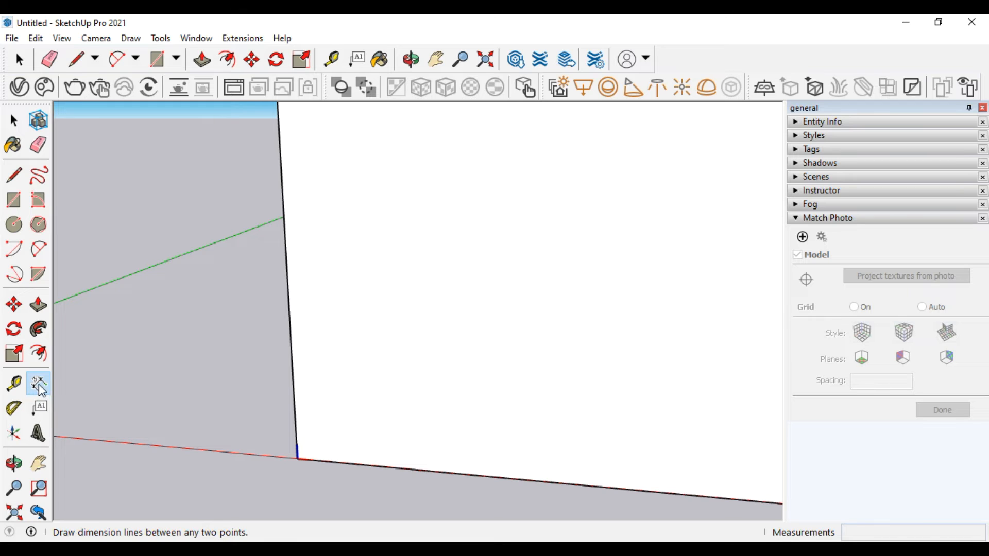
scroll(229, 426, down, 2)
scroll(237, 427, down, 5)
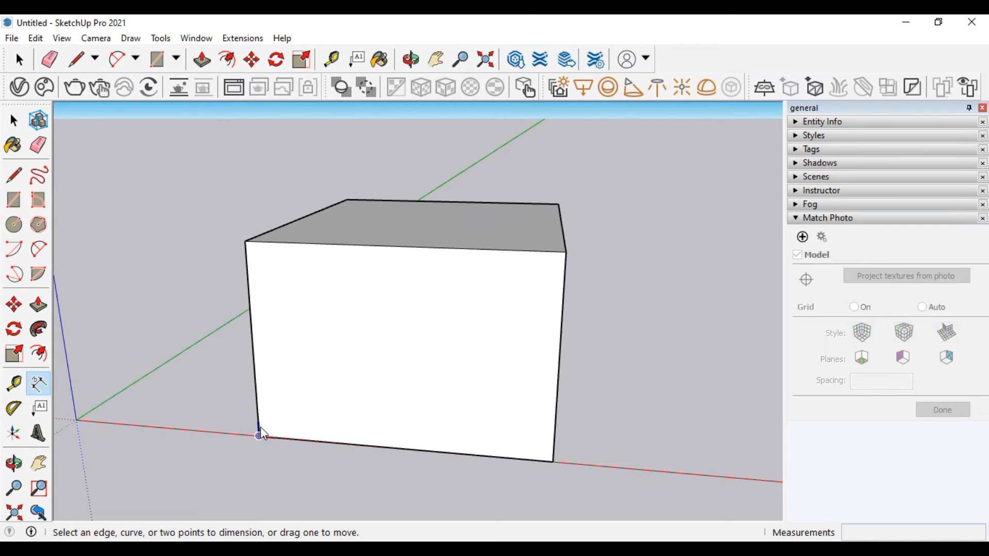
click(259, 436)
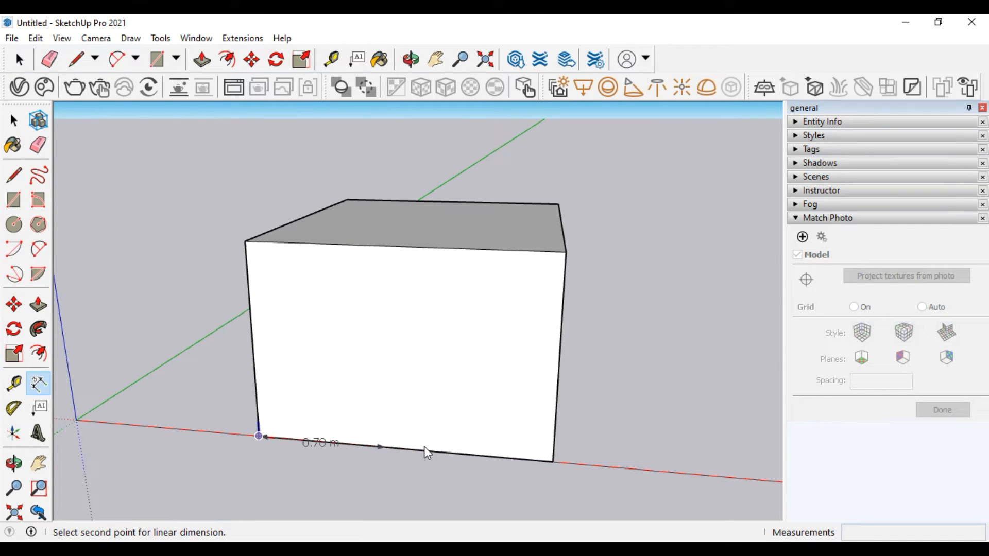
click(551, 462)
click(539, 493)
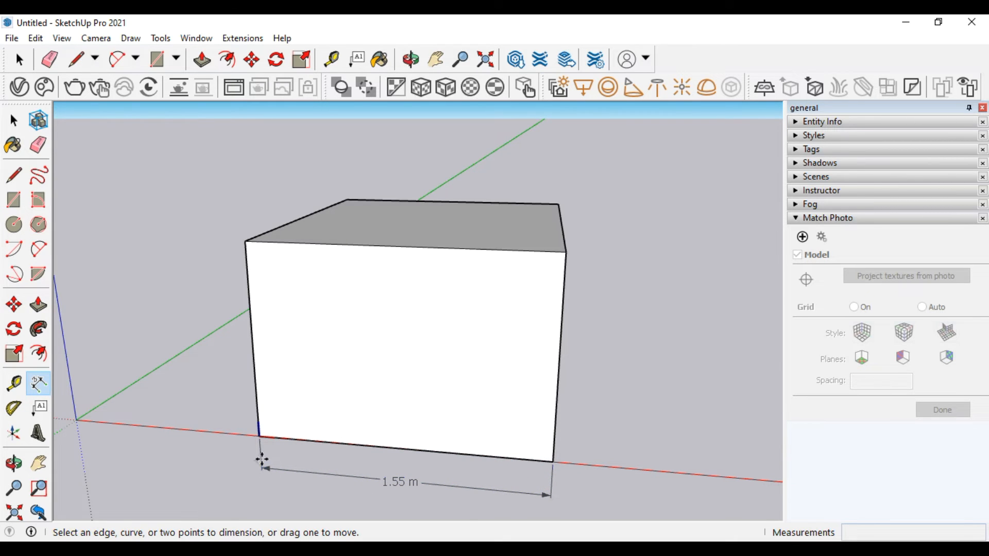
In Model Info's Dimensions settings, try the Dot and Closed Arrow leader-line endpoints, and set the endpoints to Open Arrow
click(196, 38)
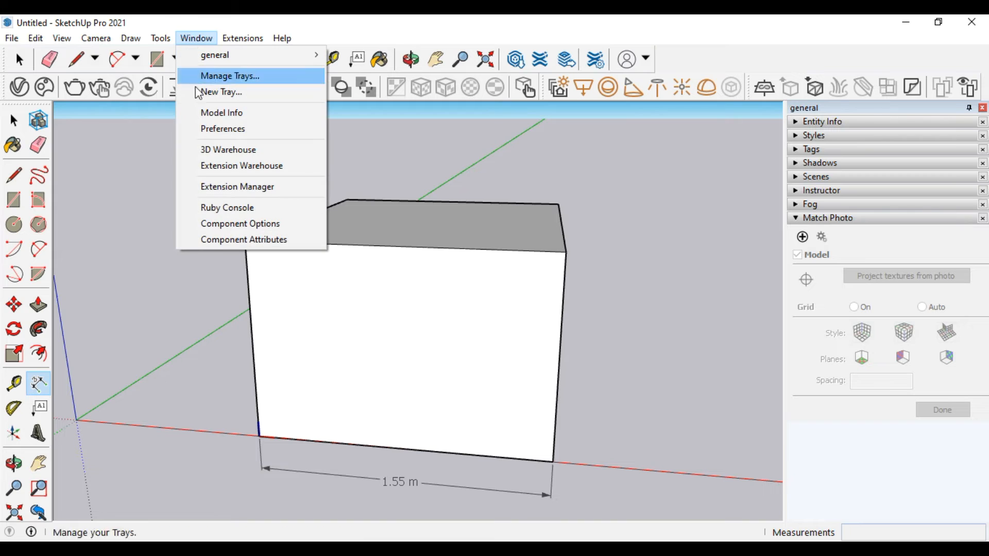
click(199, 116)
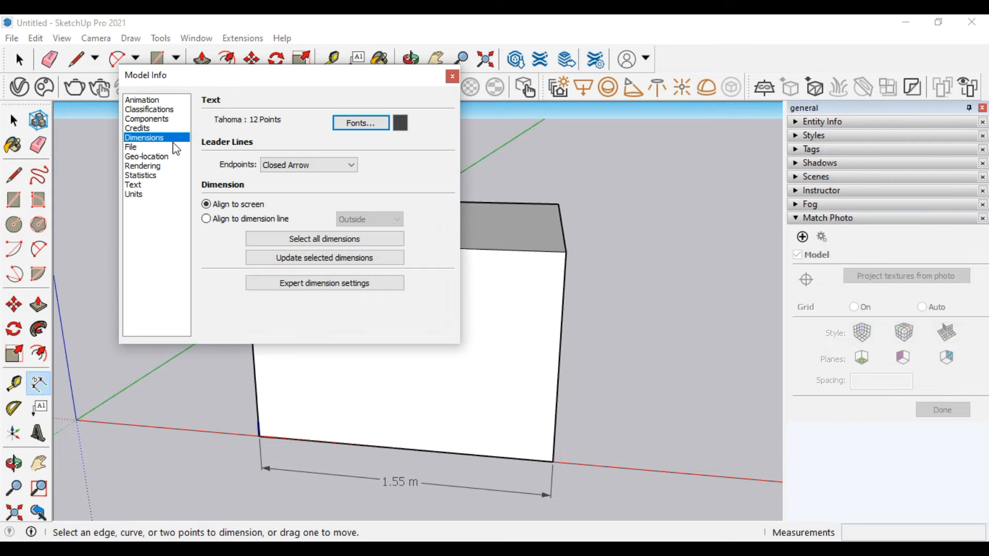
drag(265, 81, 253, 35)
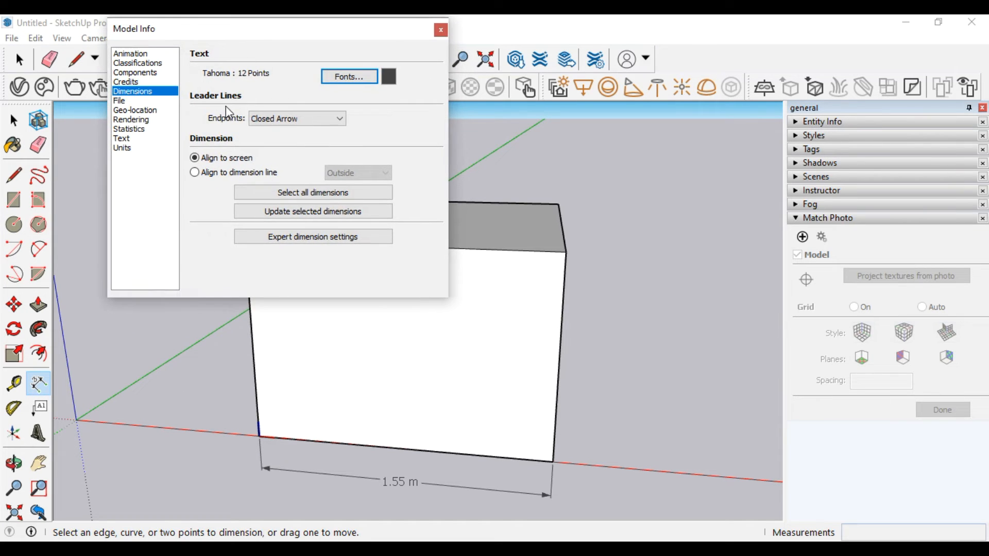
click(273, 119)
click(266, 150)
click(275, 123)
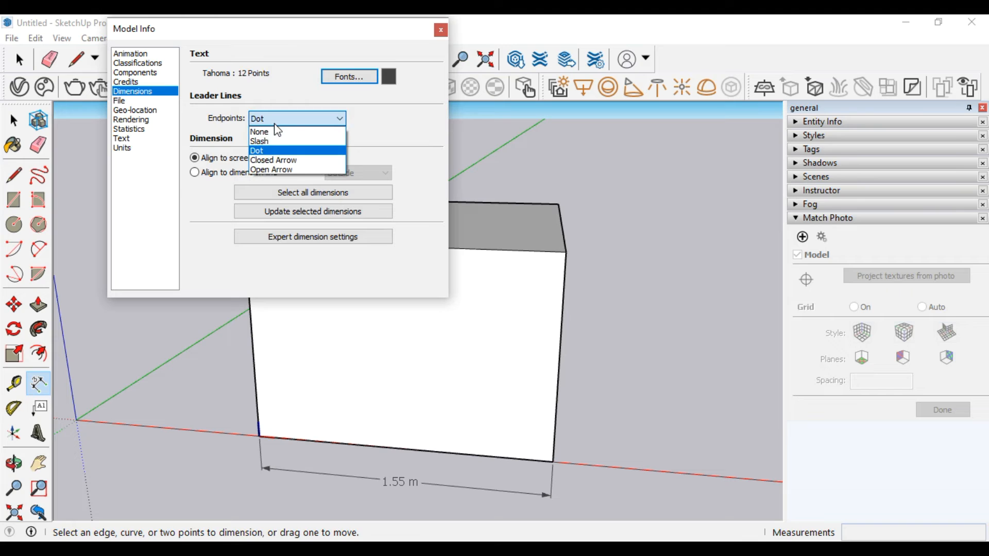
click(273, 160)
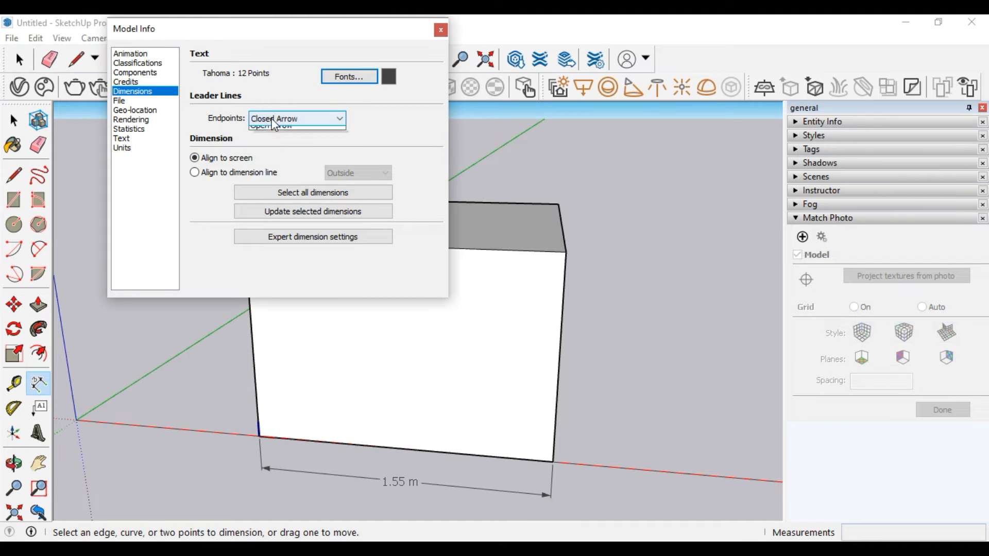
click(273, 170)
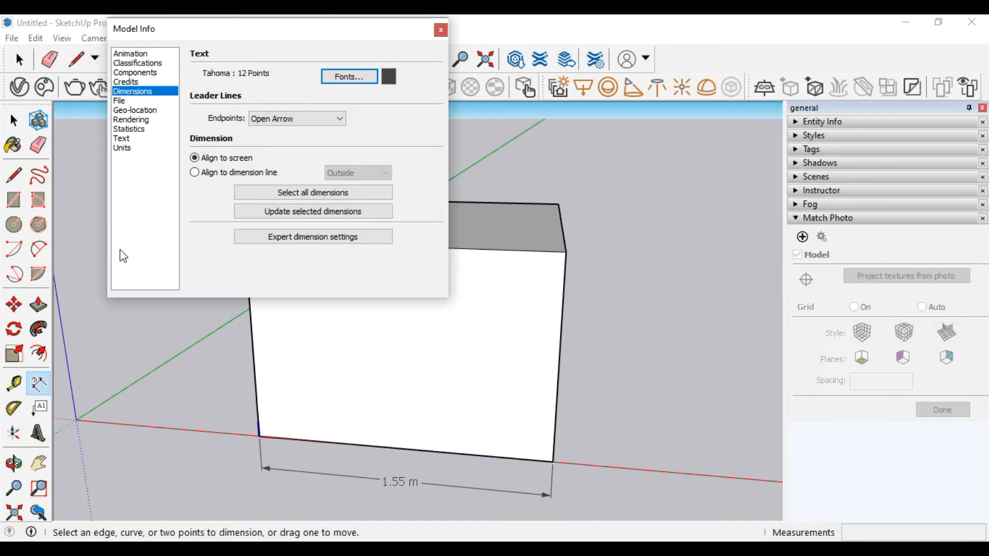
Review Model Info's File, Geo-location, Rendering, Statistics and Text pages, and inspect the screen text color picker without changing the color
click(123, 100)
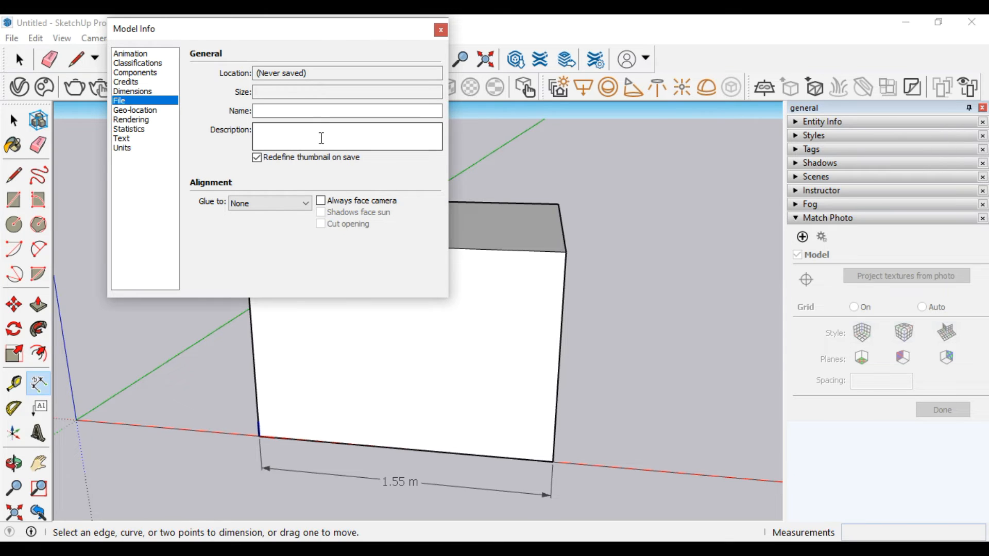
click(136, 110)
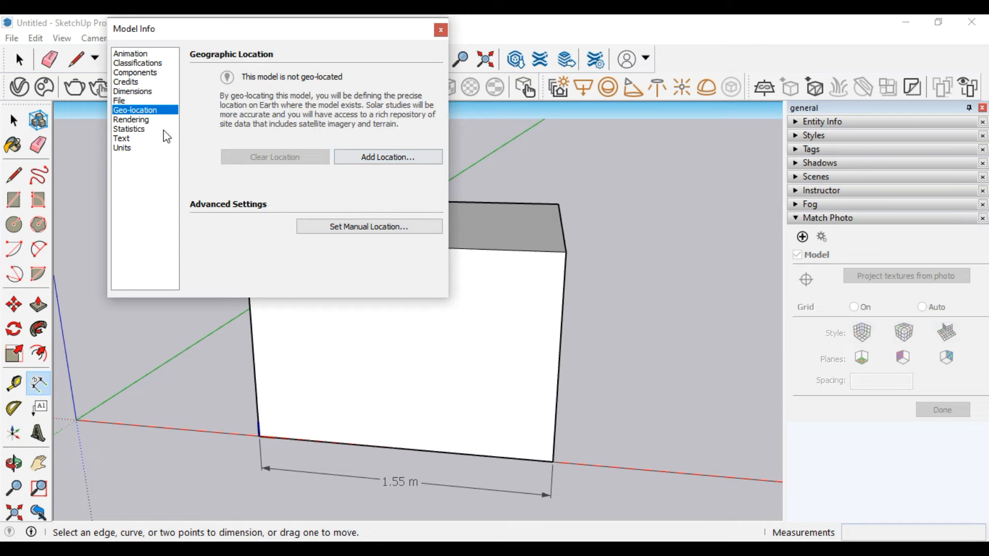
click(135, 119)
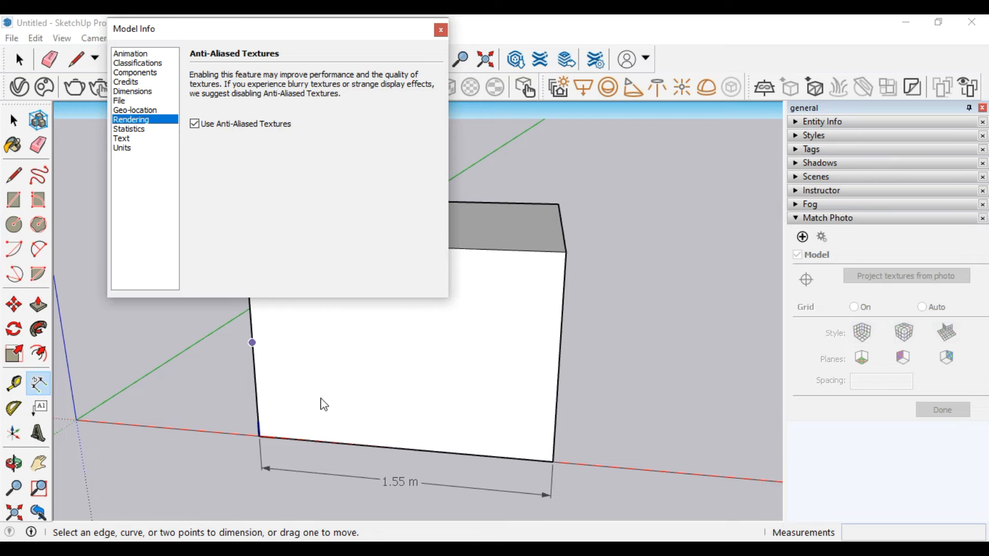
click(136, 129)
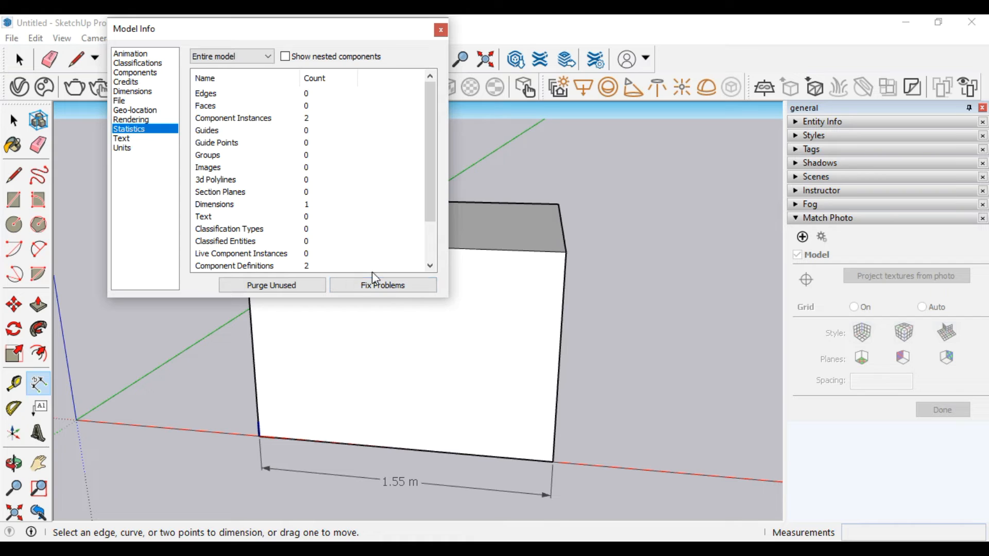
click(127, 139)
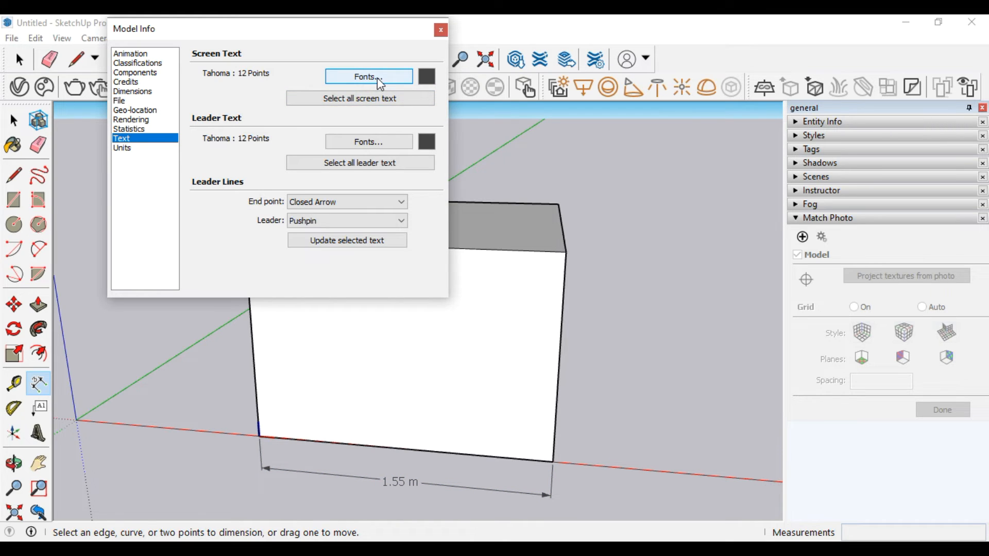
click(429, 81)
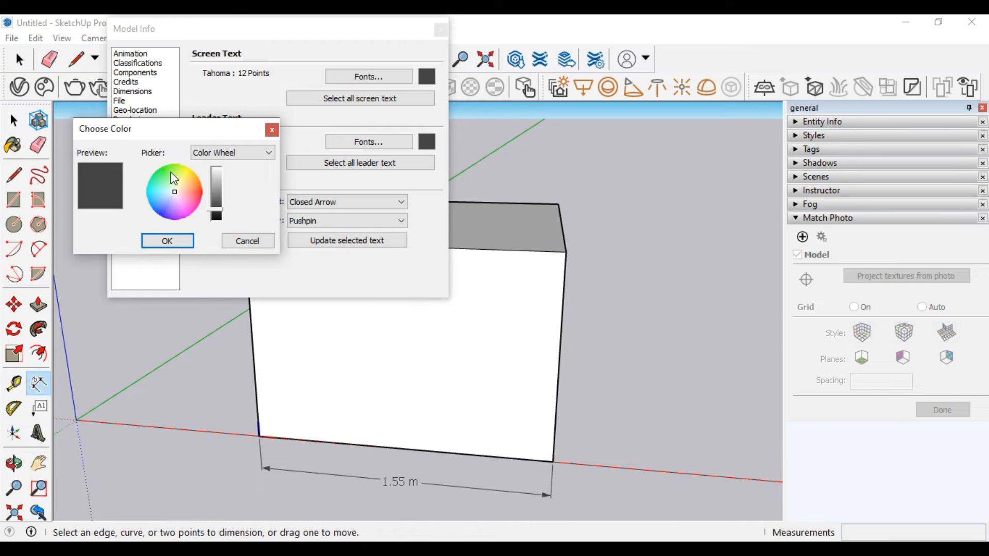
click(273, 130)
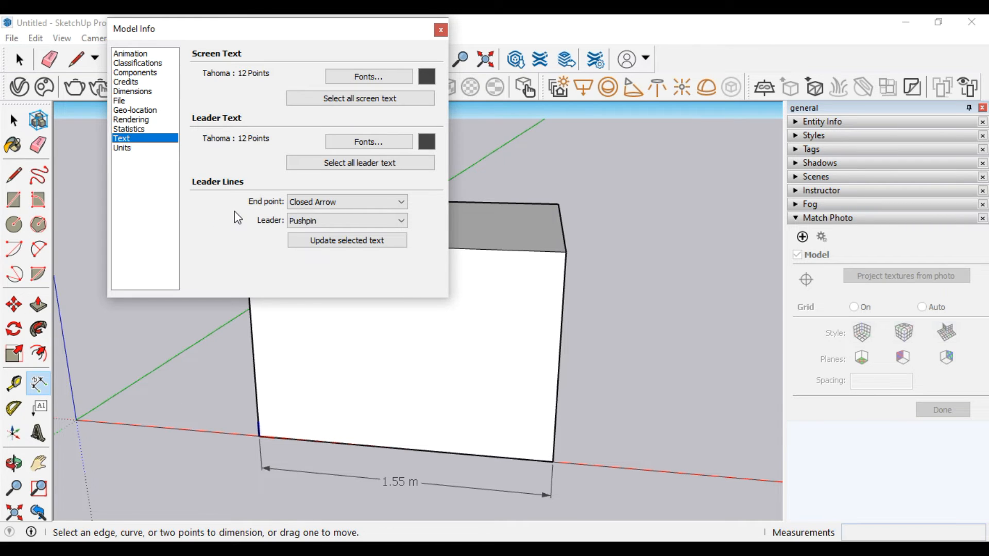
In Model Info's Units settings, set the measurement format to Architectural with a length display precision of 1/2"
click(124, 149)
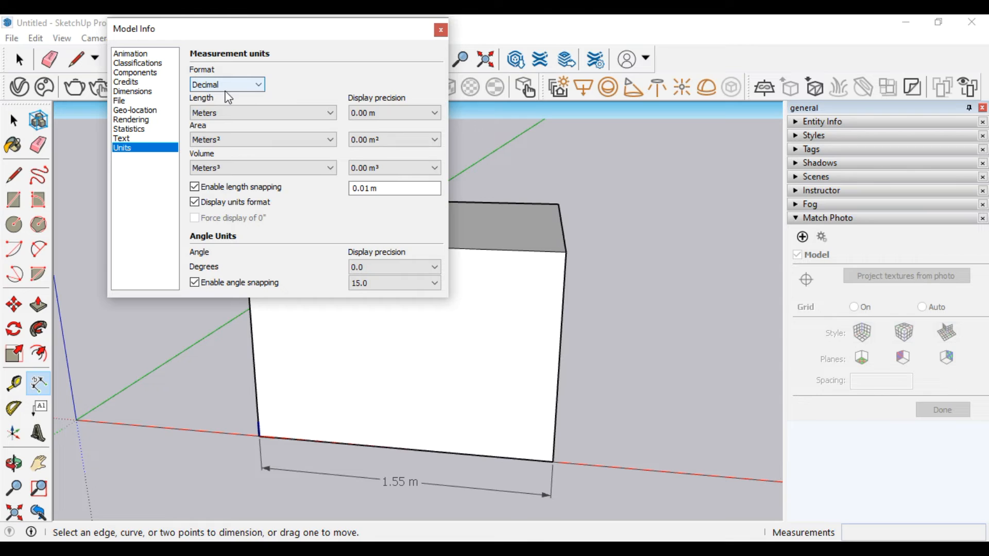
click(243, 85)
click(244, 86)
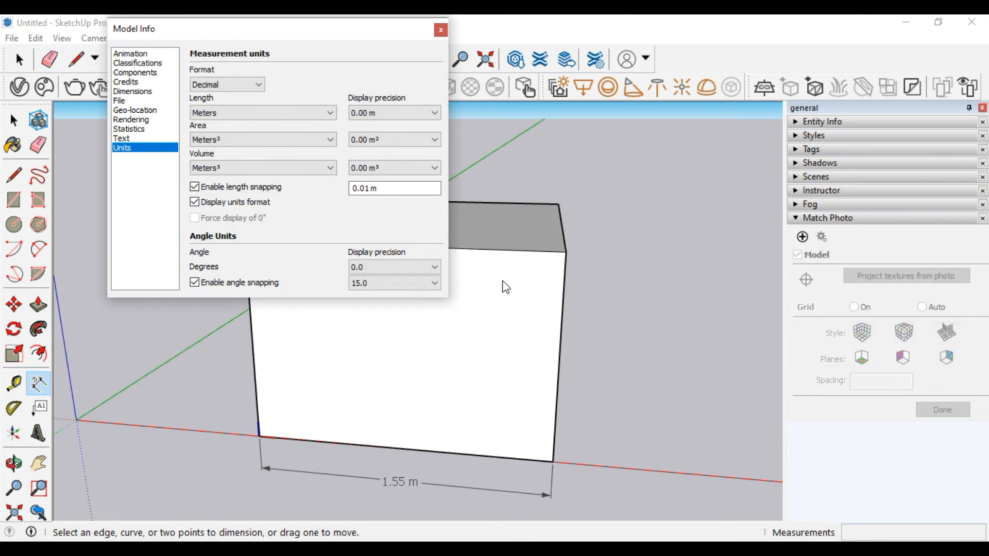
click(254, 84)
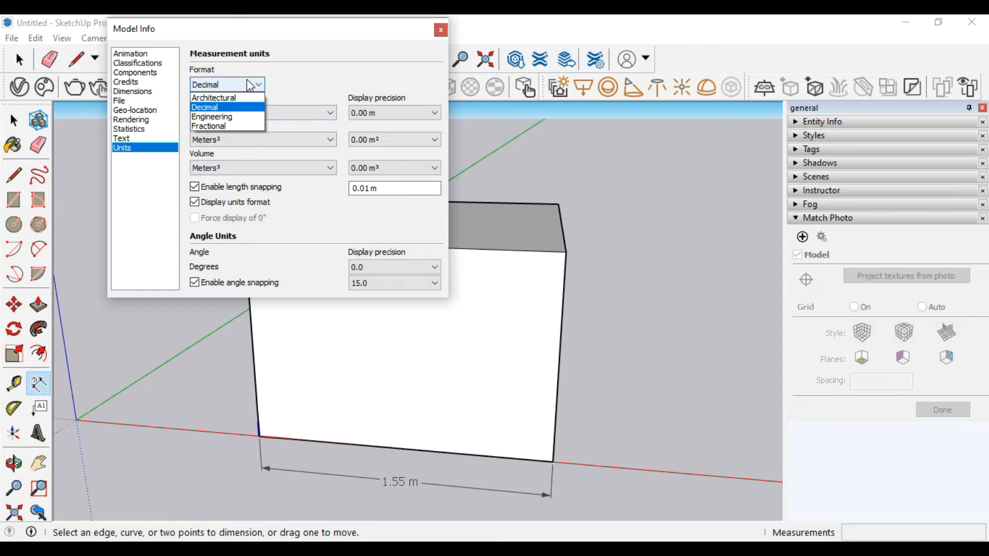
click(234, 97)
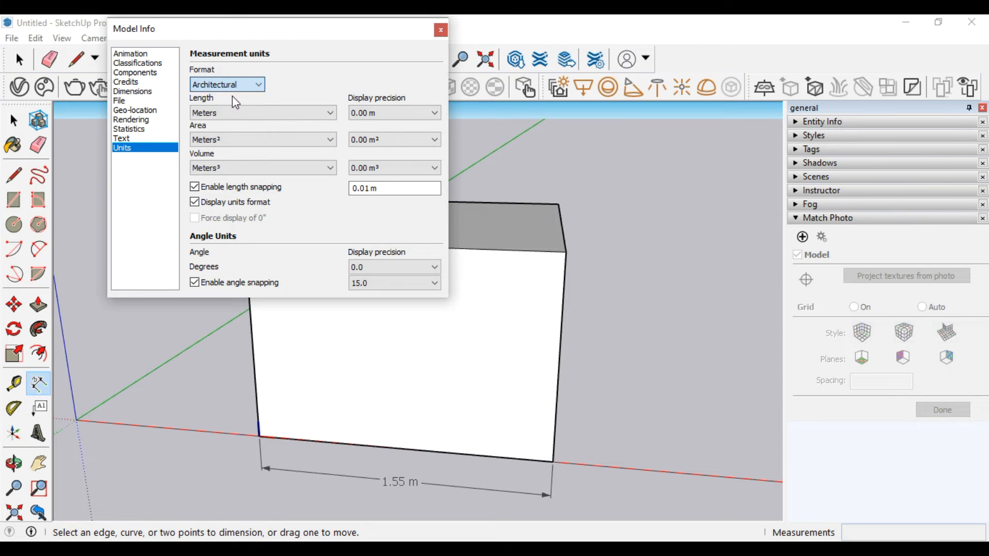
click(372, 115)
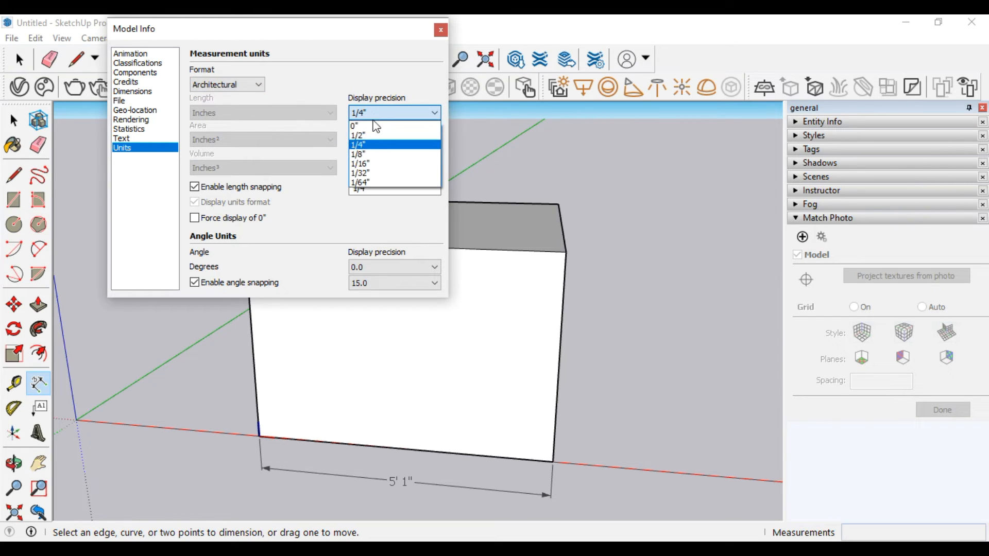
click(374, 135)
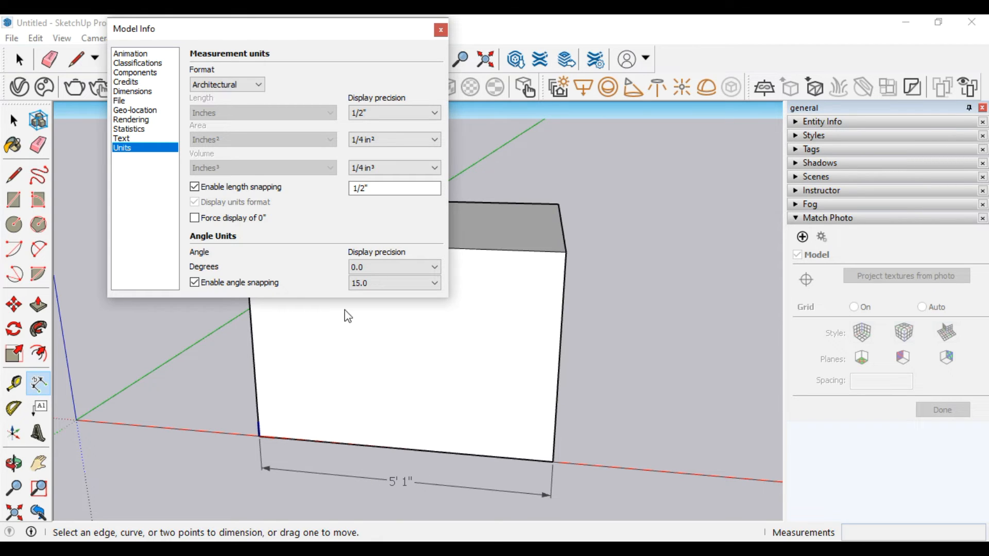
Set the measurement units format to Decimal and close the Model Info dialog
click(230, 89)
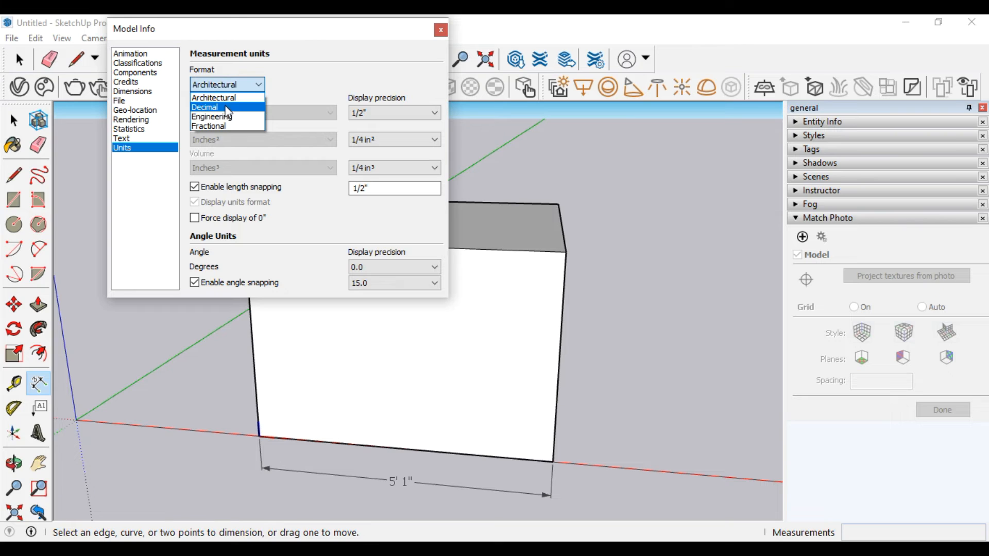
click(225, 106)
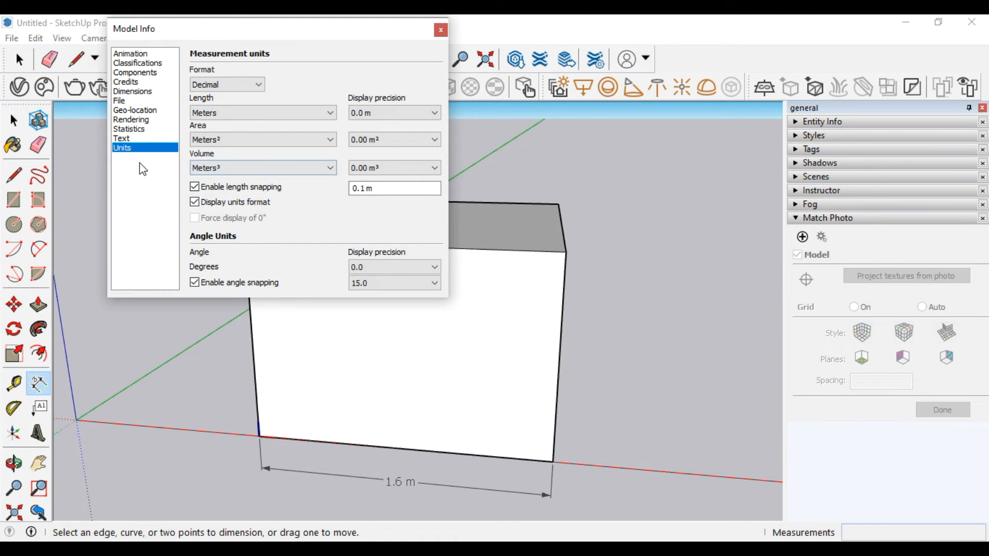
click(441, 31)
Examine the axis and direction colors in Preferences' Accessibility settings, viewing the blue axis color picker without changing the color
click(196, 38)
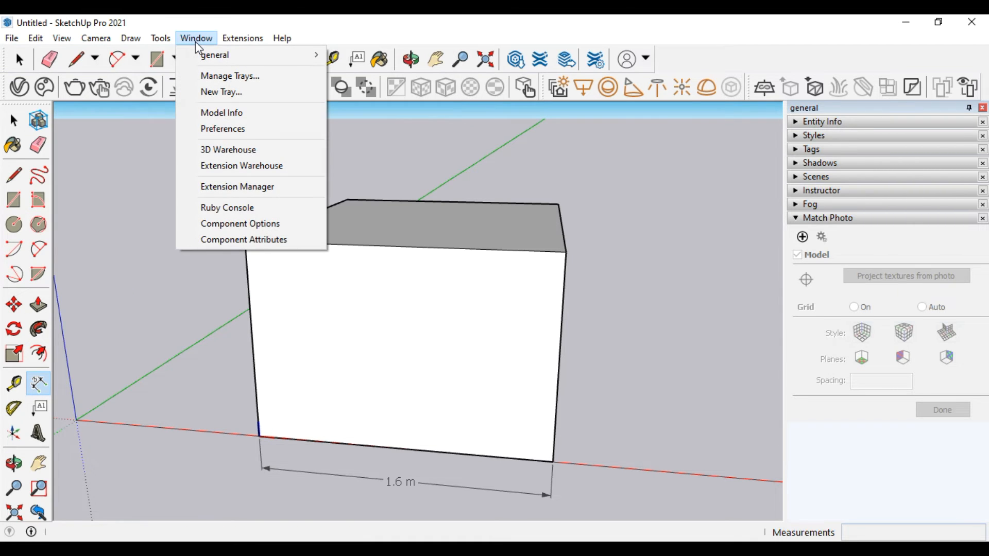
click(232, 129)
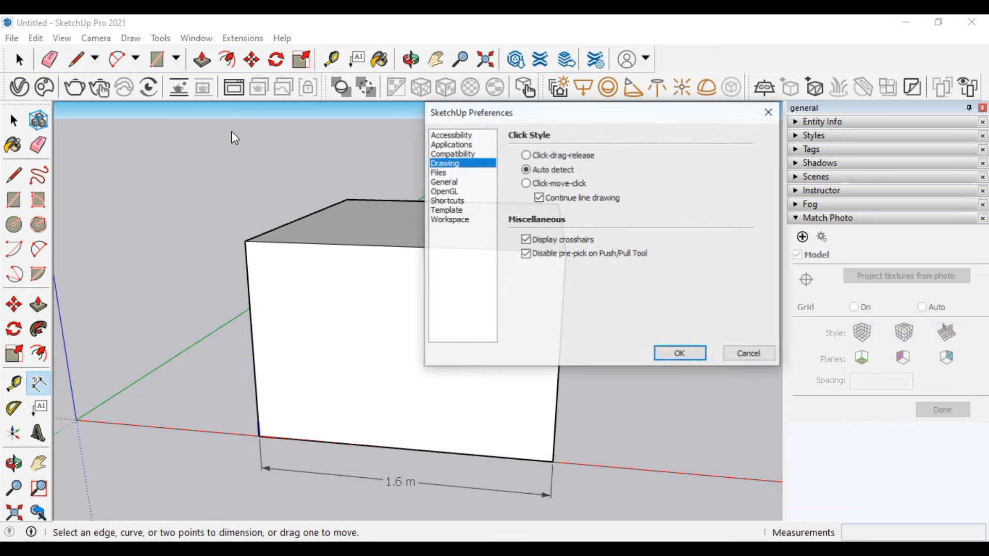
click(460, 136)
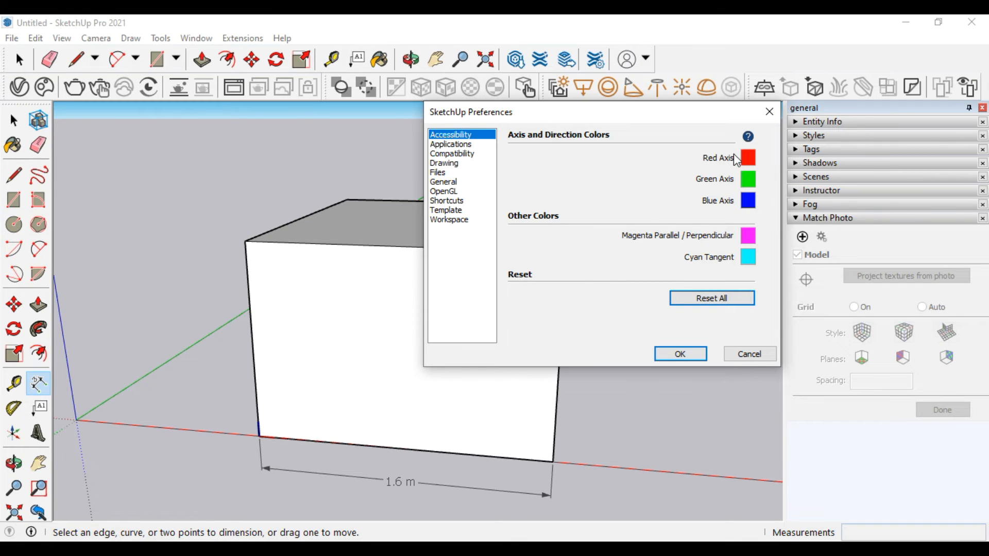
click(746, 203)
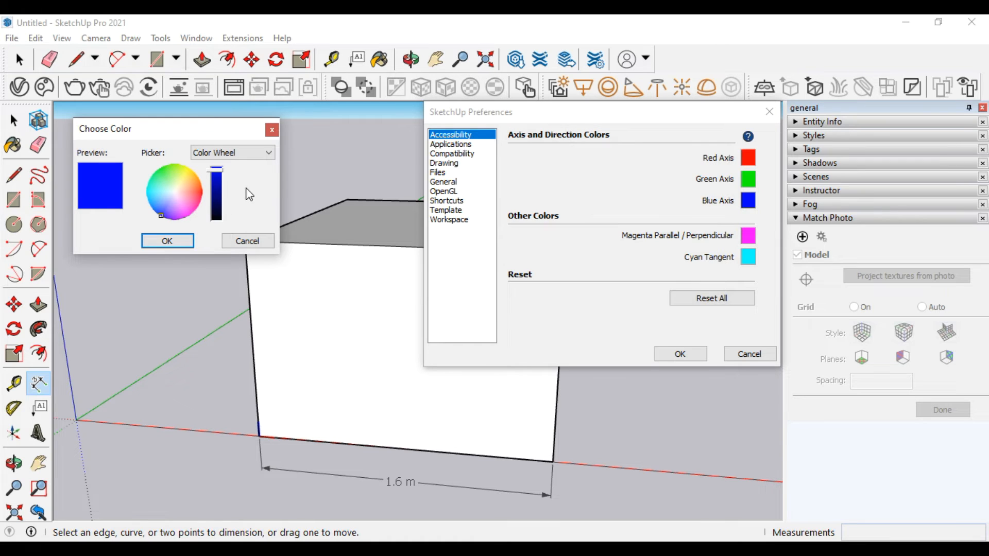
click(272, 130)
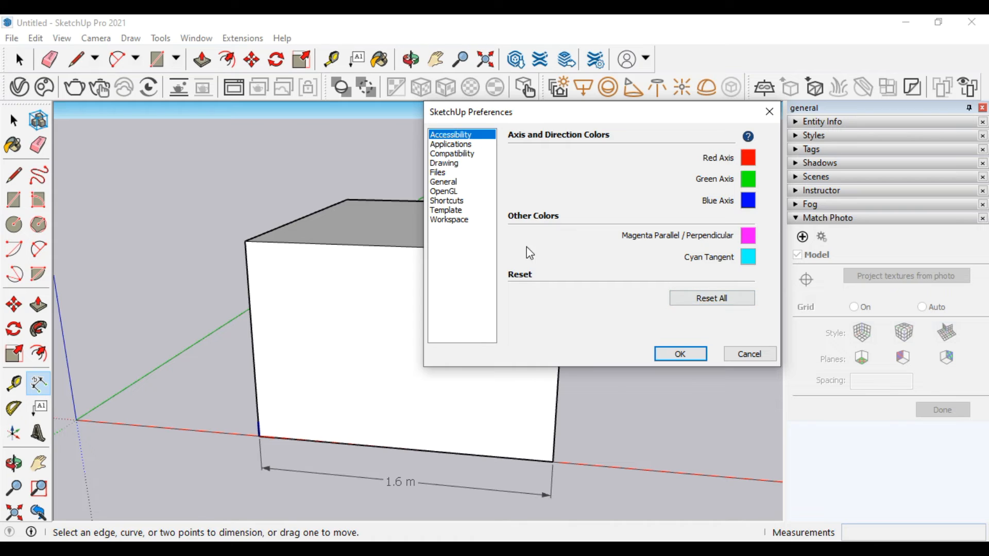
Review Preferences' Applications page, browse for a default image editor without choosing one, and display the Compatibility settings
click(456, 145)
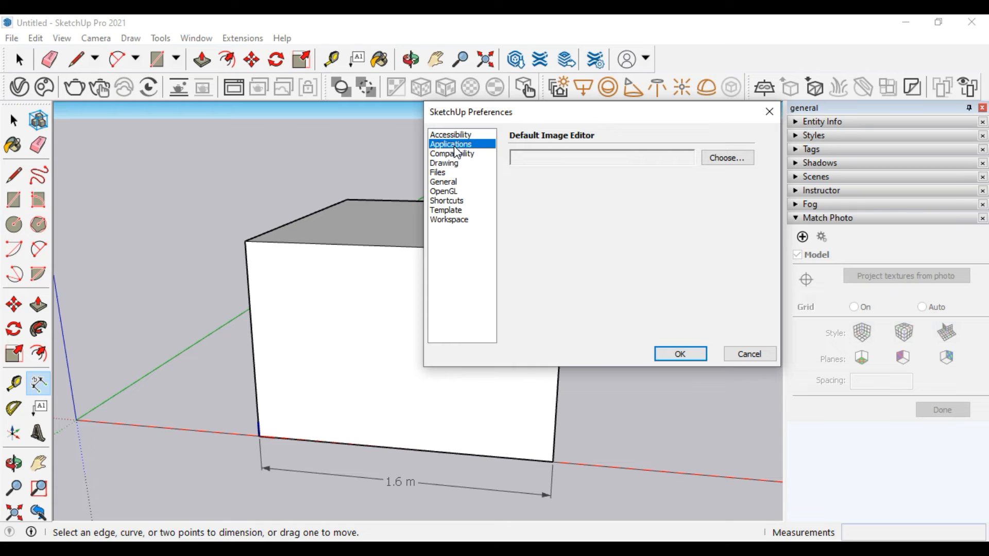
click(715, 164)
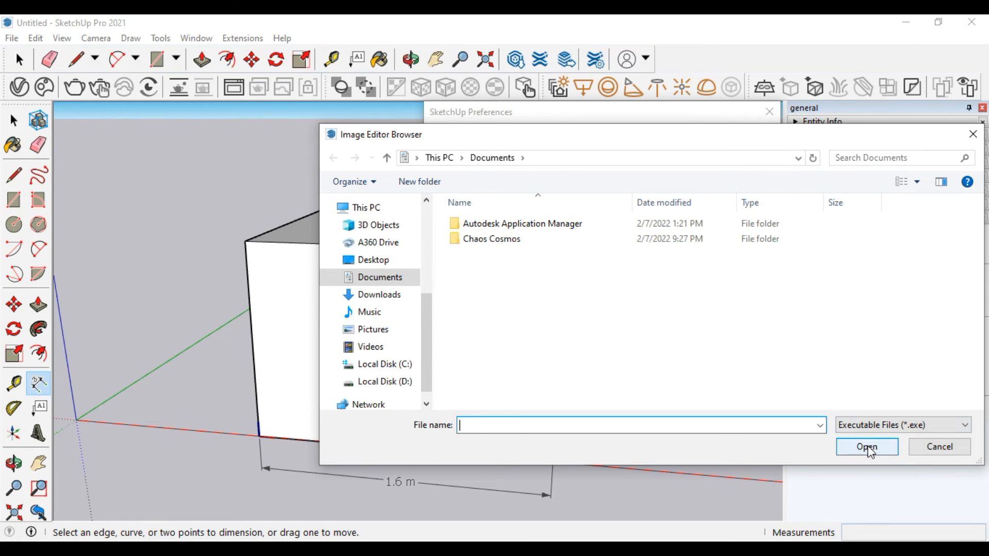
click(934, 446)
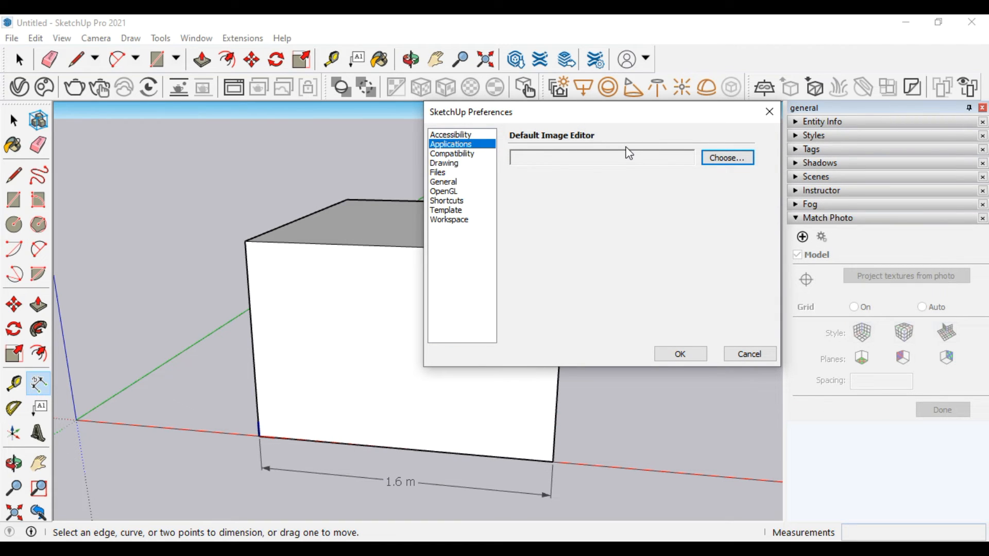
click(461, 154)
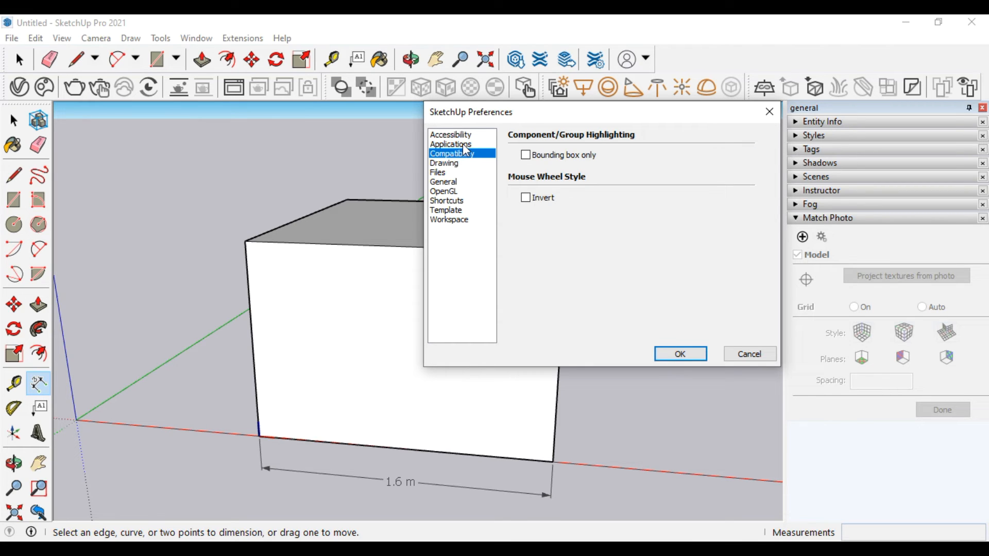
Examine the default image editor, the compatibility options and the Drawing settings in Preferences
click(465, 146)
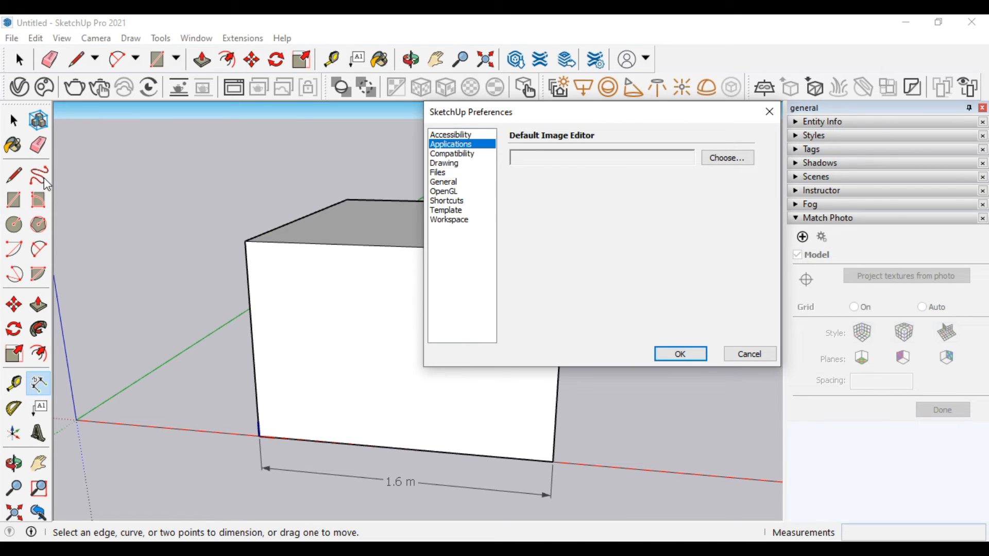
mouse_move(558, 167)
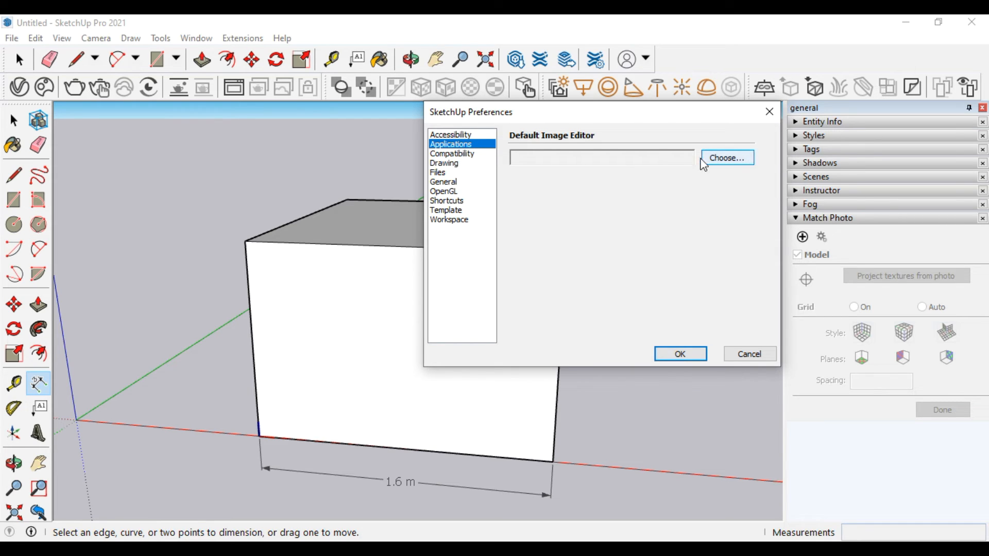
click(453, 154)
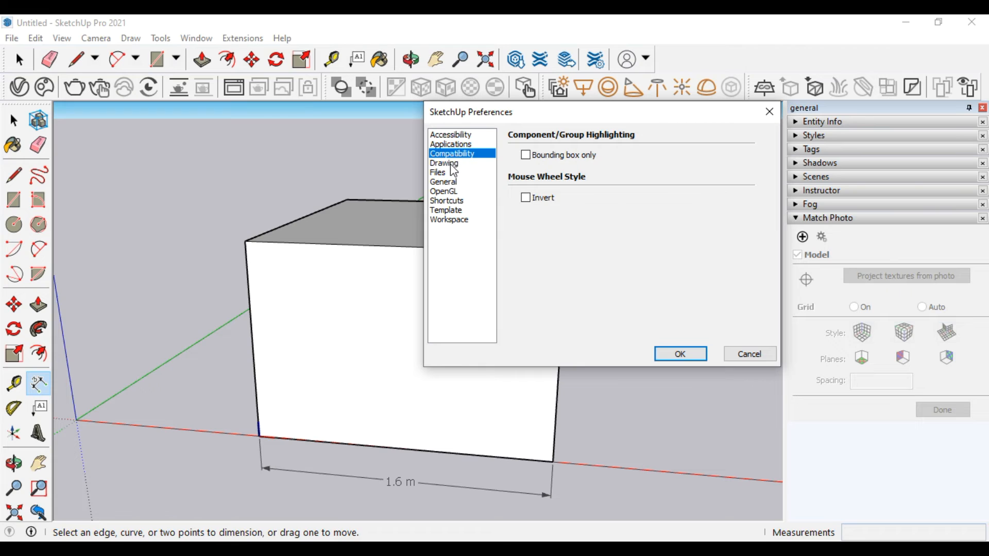
click(452, 163)
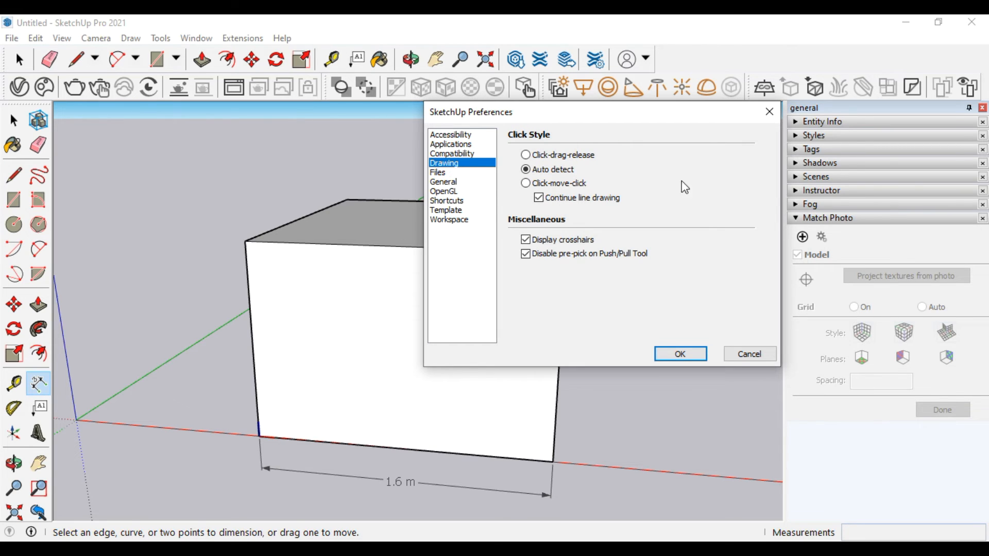
Close the Preferences dialog and activate the Line tool to examine its axis-coloured crosshairs around the box
click(769, 111)
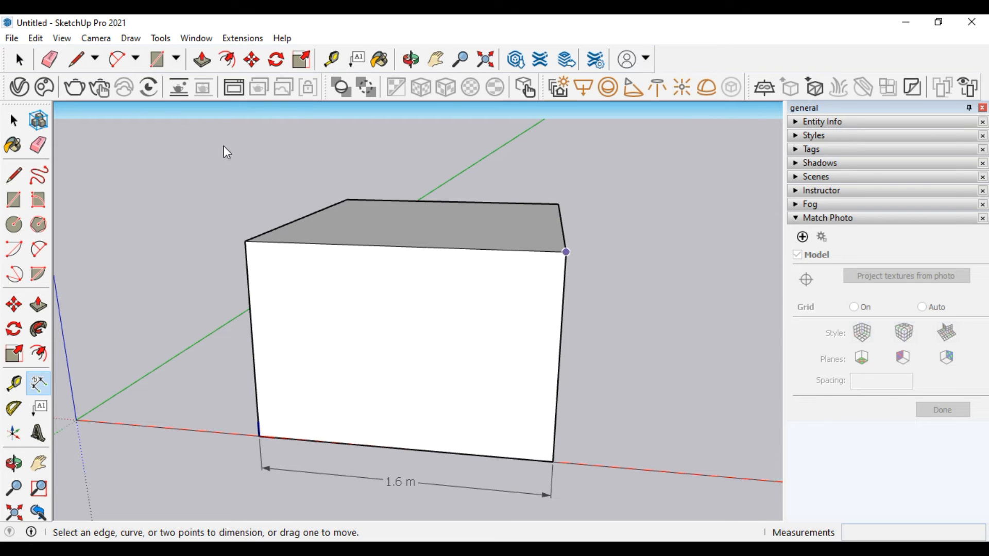
click(76, 59)
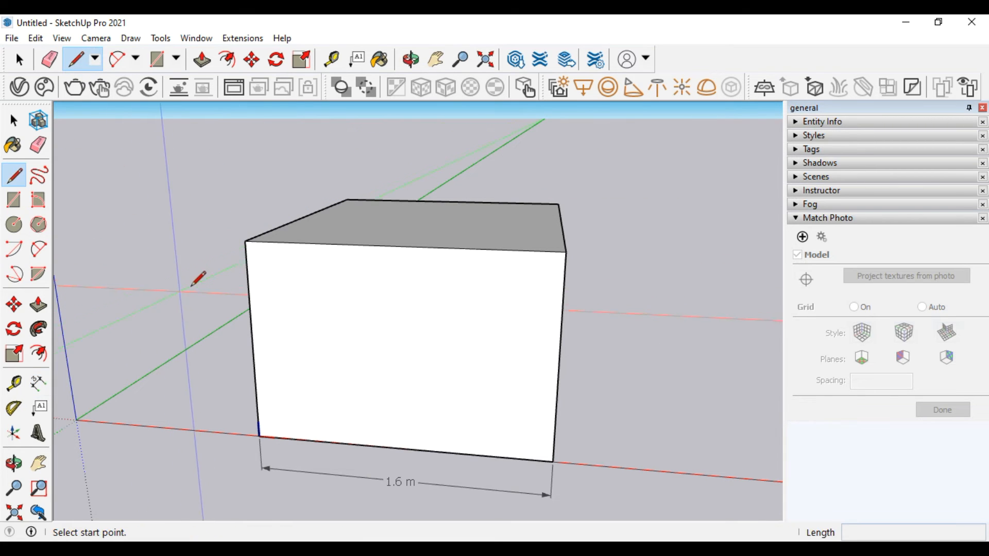
middle_drag(193, 344, 271, 331)
scroll(272, 331, down, 3)
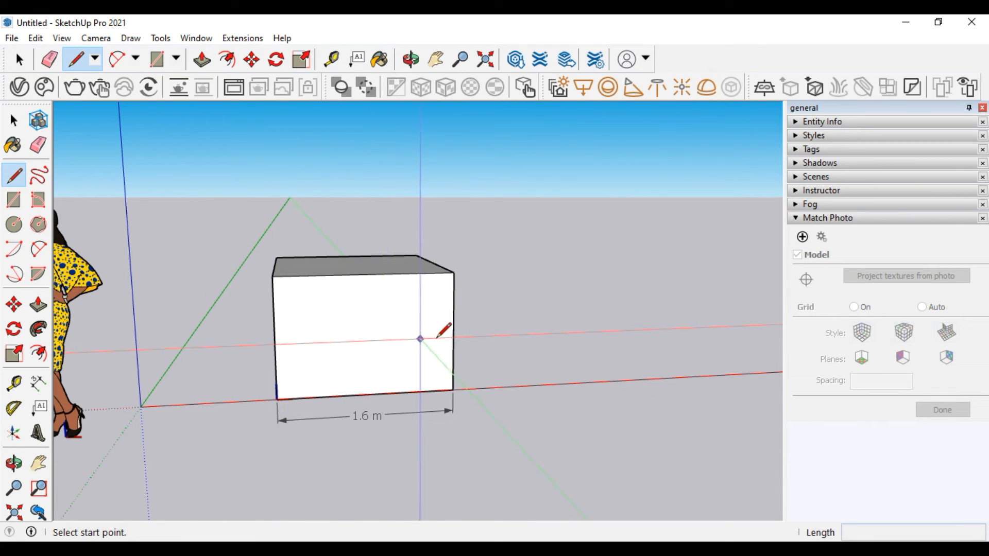
Turn off the Display crosshairs option in Preferences' Drawing settings and apply the change
click(196, 38)
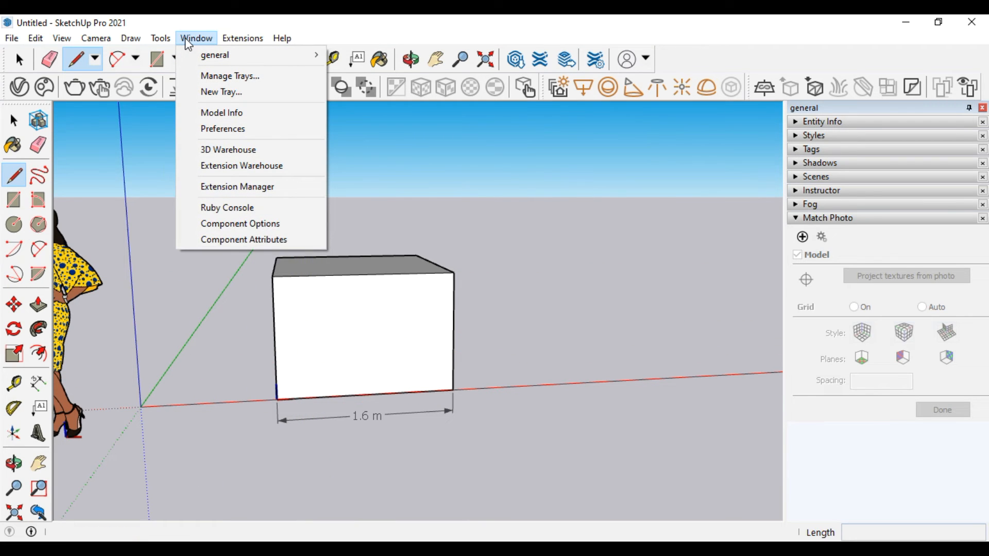
click(233, 132)
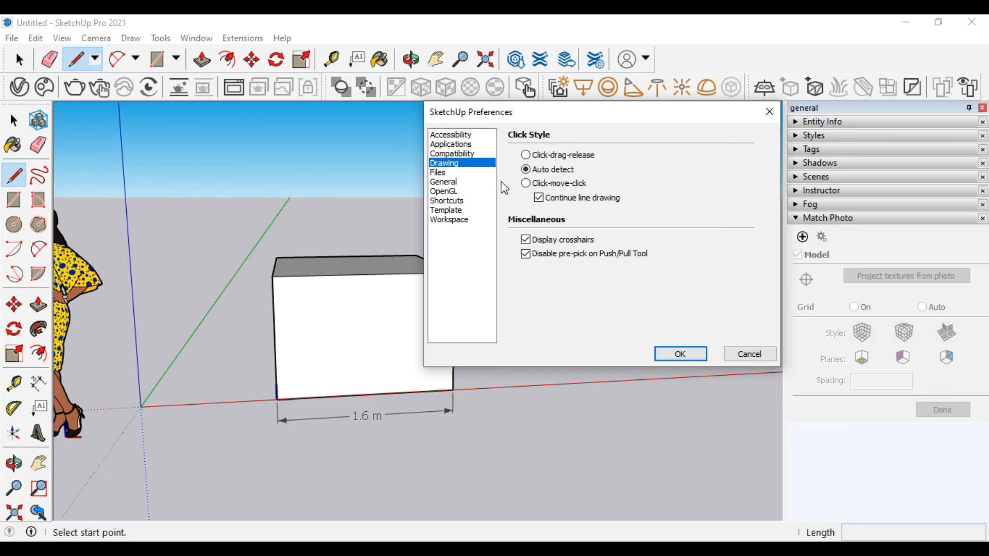
click(525, 239)
click(525, 240)
click(679, 354)
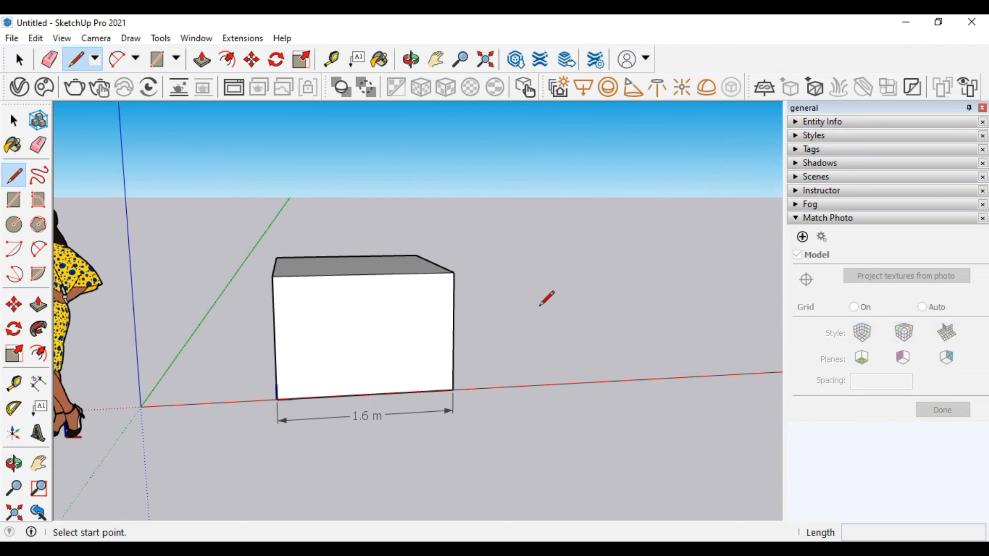
Draw a few connected line segments on the empty ground beside the box and end the line
click(521, 267)
click(607, 306)
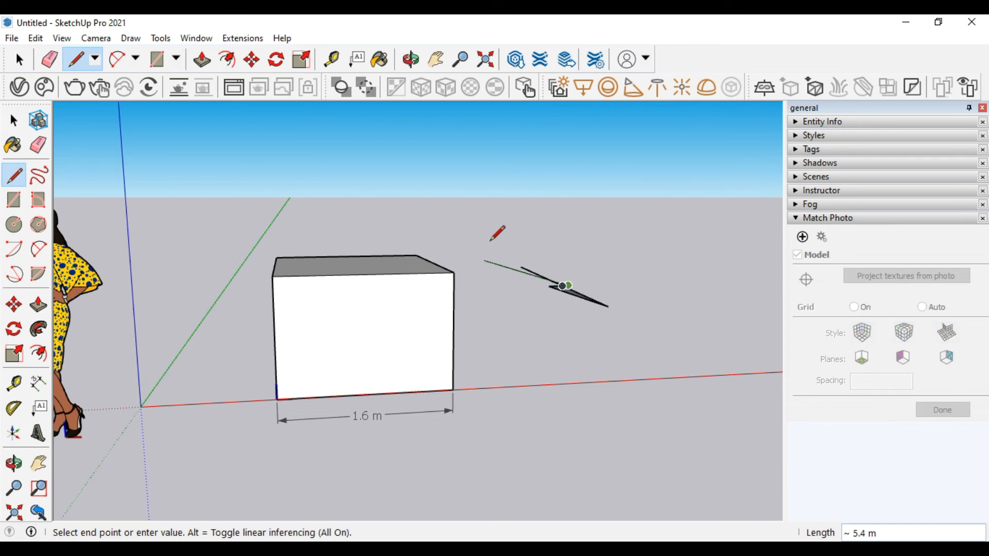
key(Escape)
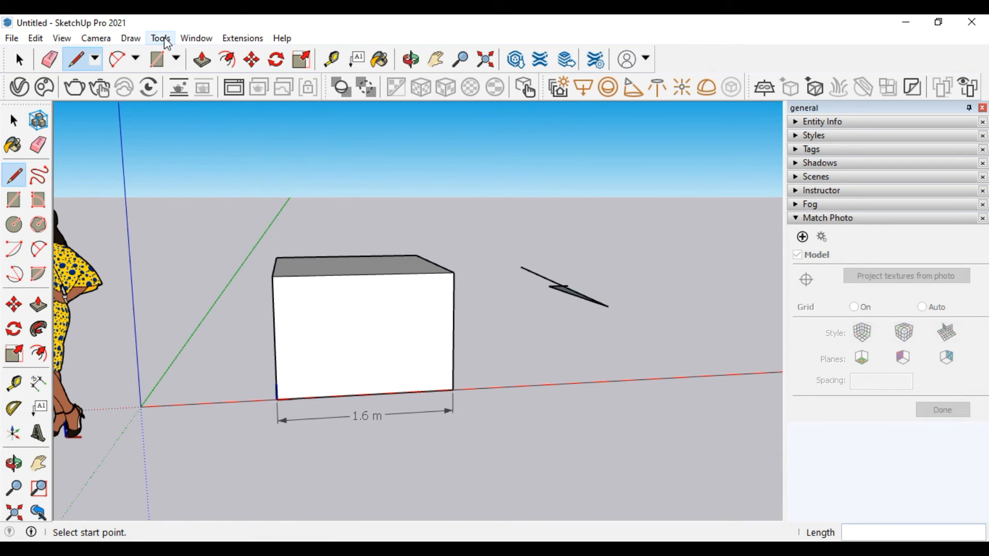
Turn the Display crosshairs option back on in Preferences' Drawing settings
click(194, 39)
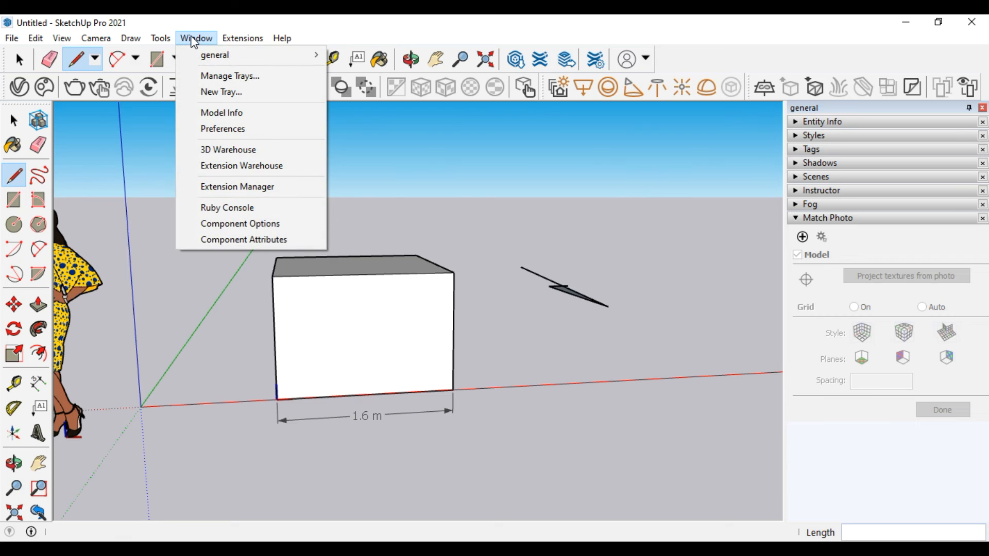
click(238, 129)
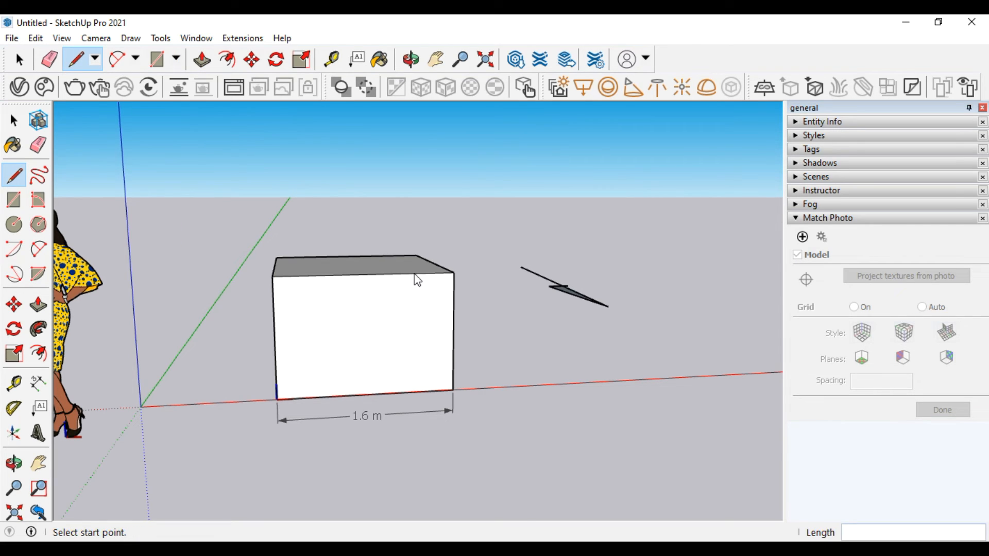
click(528, 241)
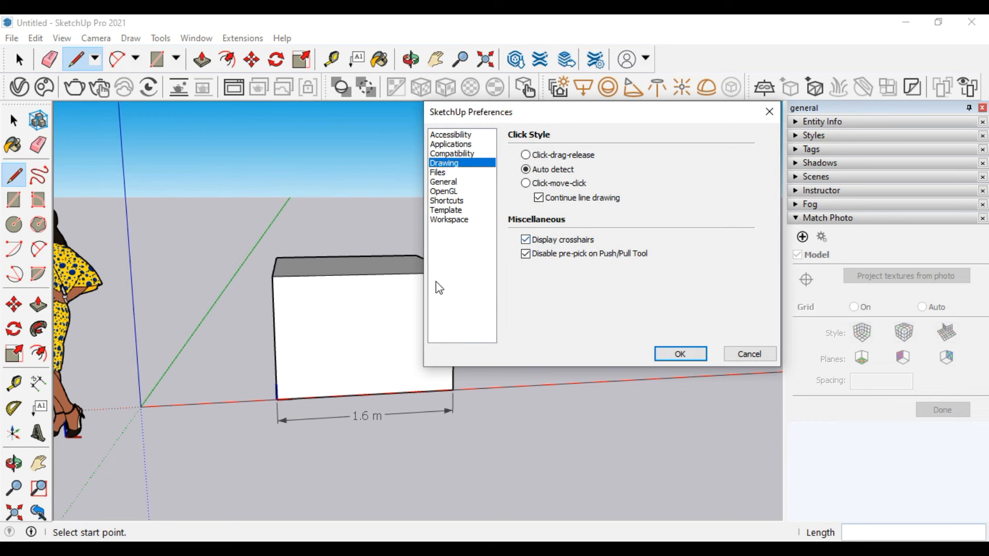
View the Files preferences, and set the auto-save interval in the General preferences to 1 minute
click(438, 173)
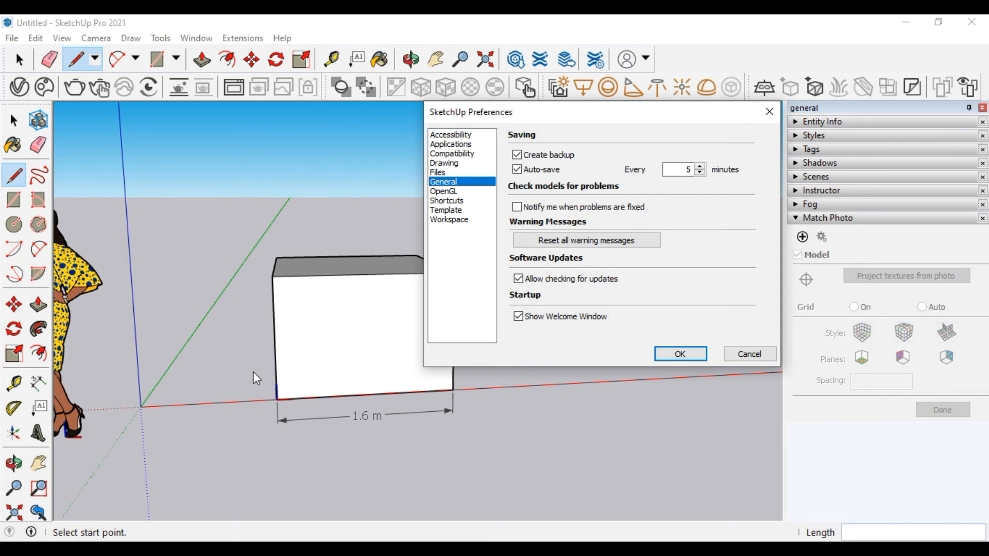
double_click(688, 169)
text(1)
Examine the OpenGL settings and browse the list of functions in Preferences' Shortcuts settings
click(444, 192)
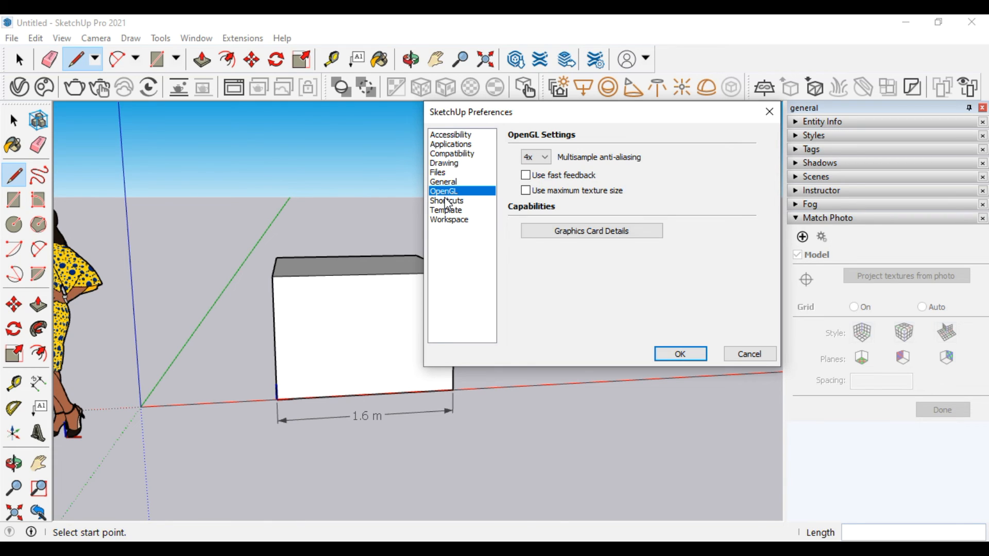
click(447, 201)
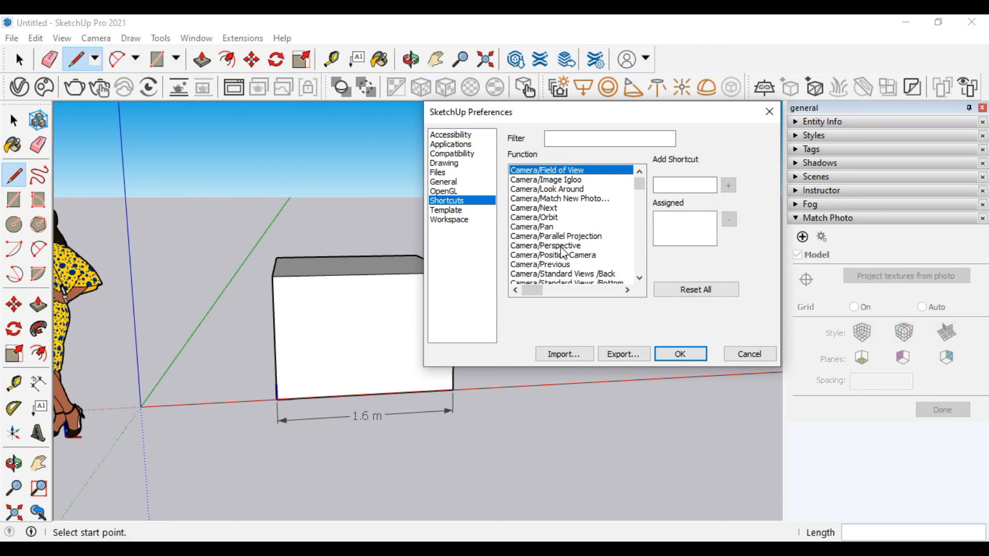
scroll(564, 232, down, 20)
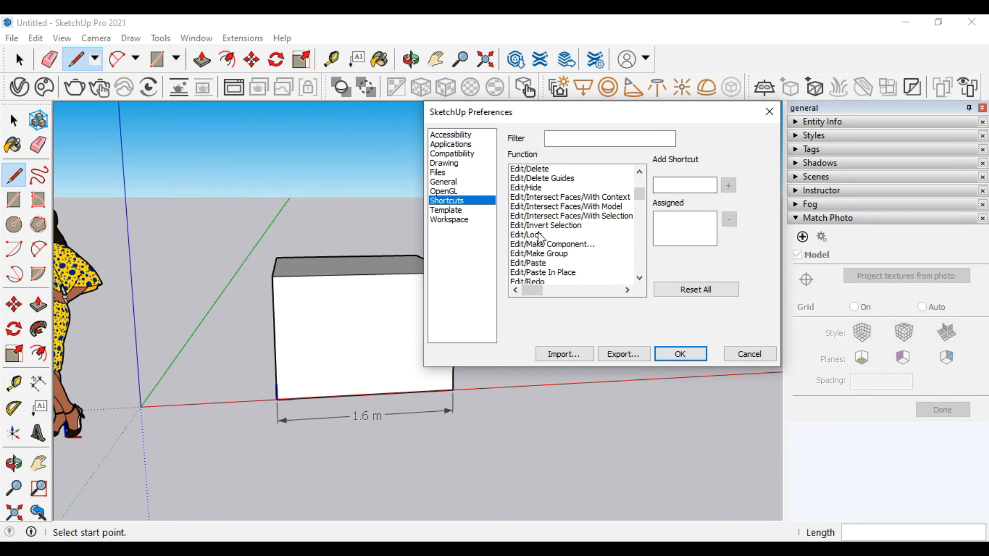
scroll(539, 238, down, 15)
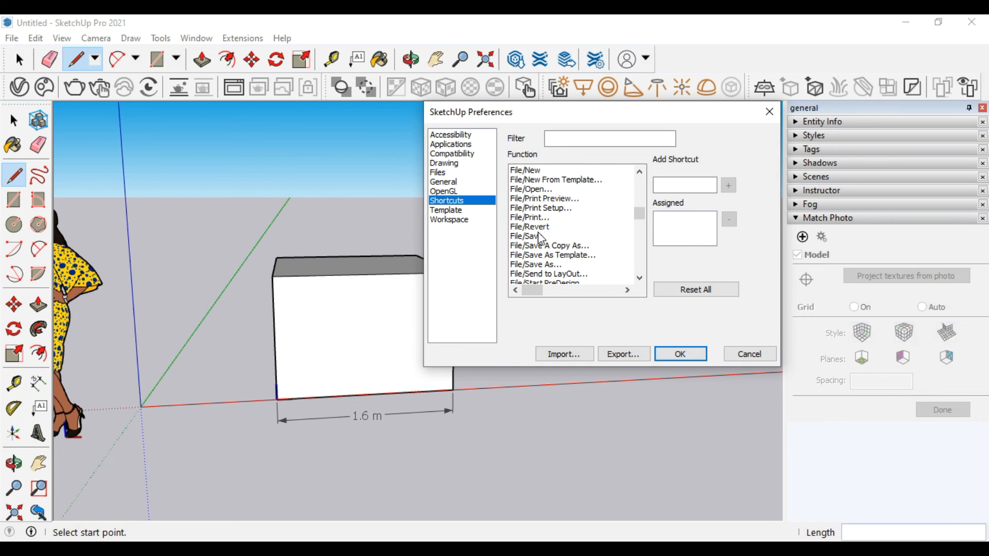
scroll(539, 237, up, 20)
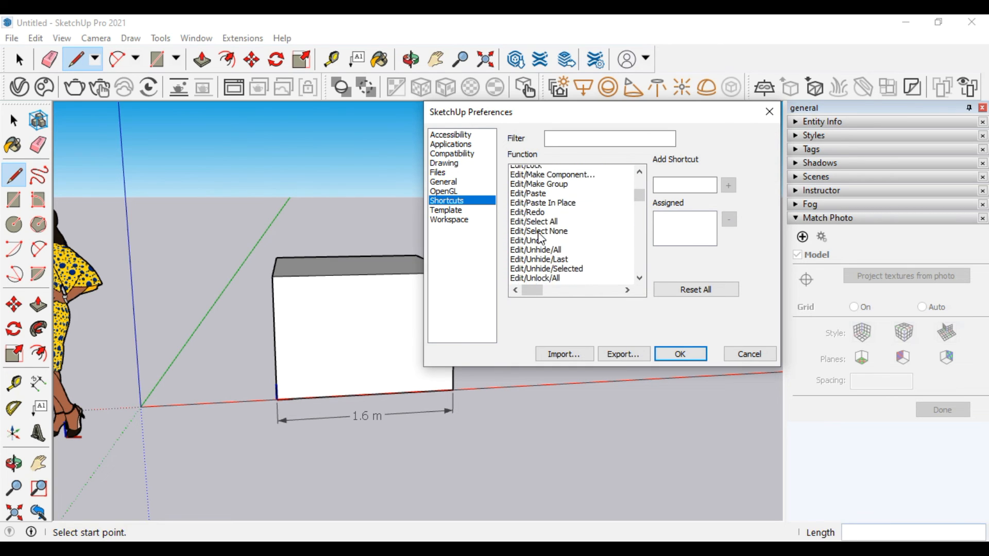
scroll(539, 238, up, 10)
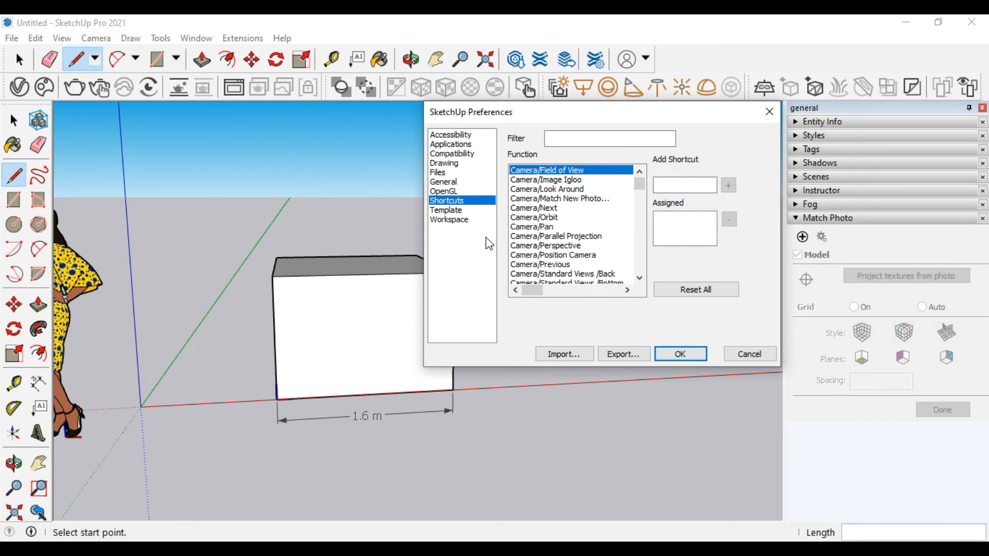
View the shortcut assigned to Camera/Orbit and enter Shift+Down as a shortcut for Camera/Next without adding it
click(549, 218)
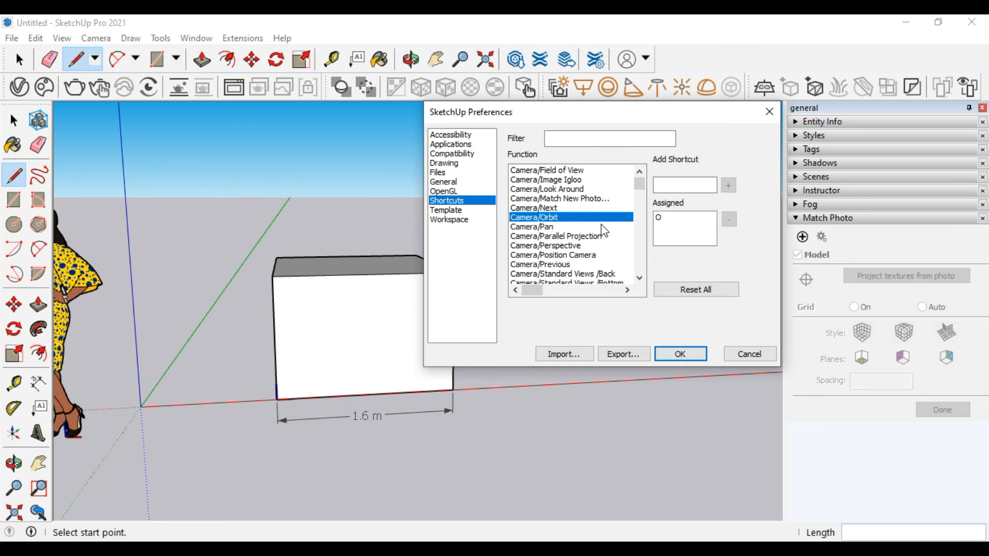
click(538, 209)
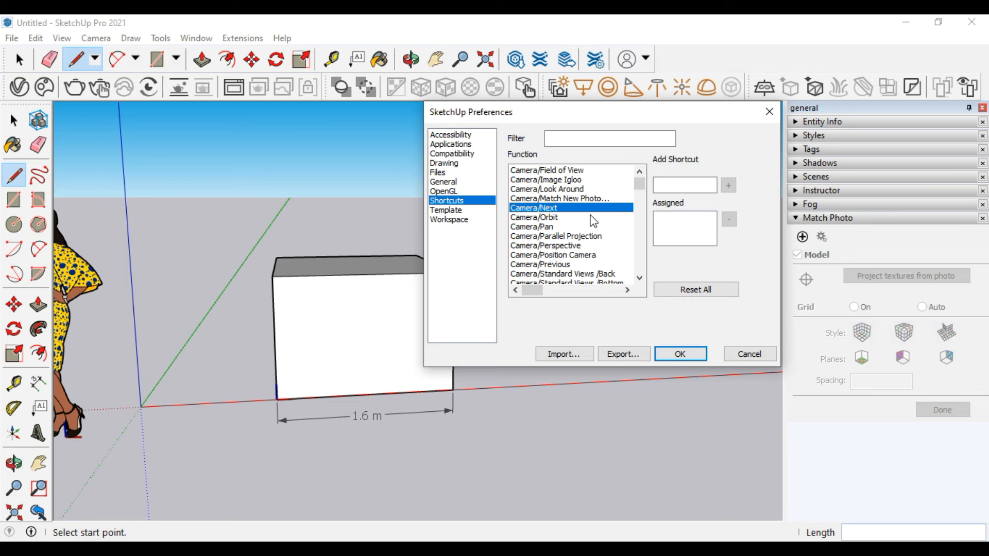
click(670, 186)
key(shift)
key(shift+Down)
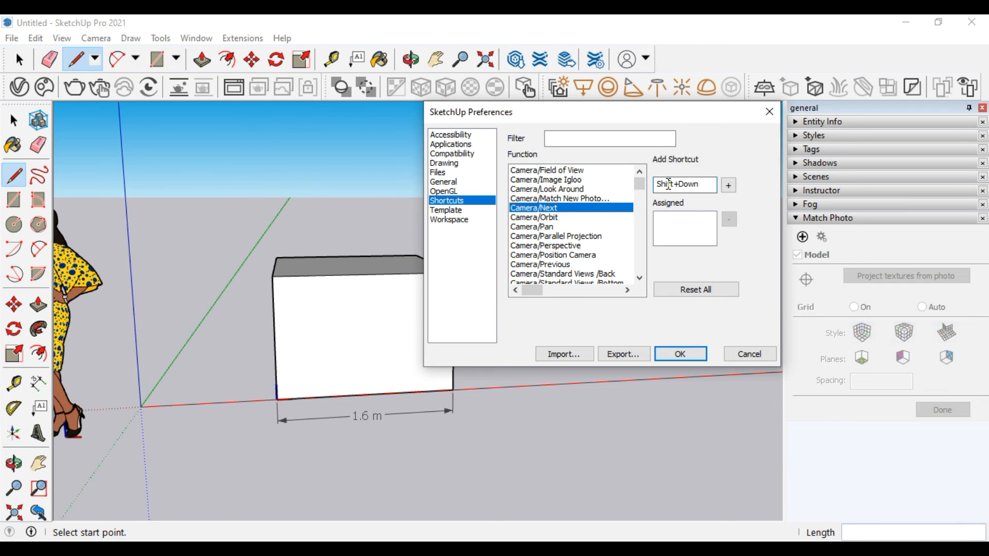
scroll(562, 240, down, 3)
scroll(560, 241, down, 5)
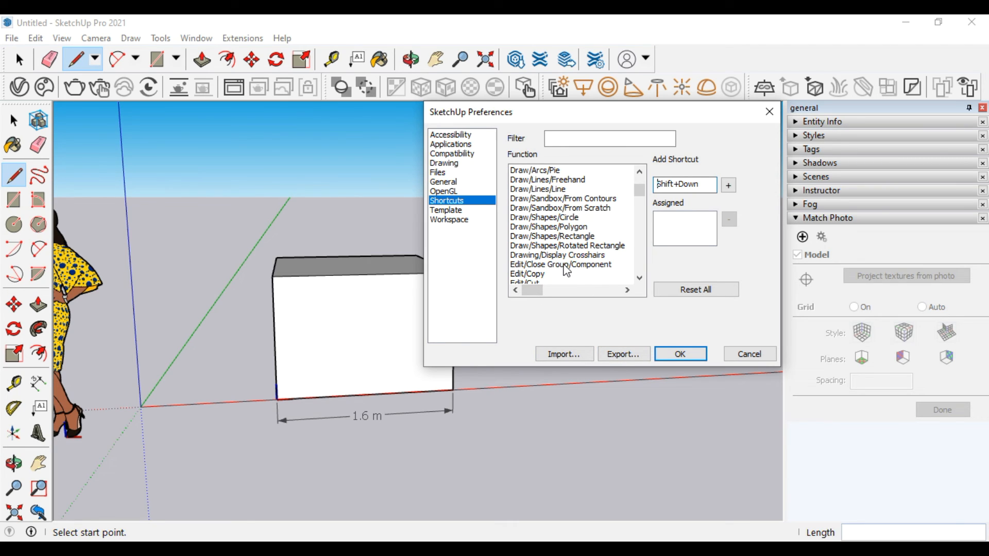
Browse the available default drawing templates in Preferences without choosing another one
click(448, 211)
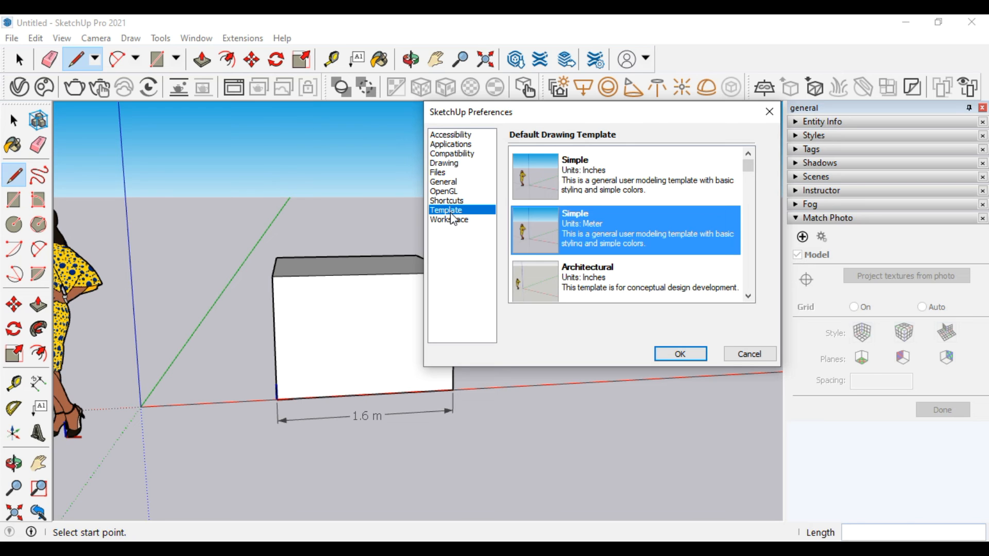
scroll(638, 229, down, 2)
scroll(638, 228, down, 8)
scroll(636, 228, up, 12)
Reset the workspace in Preferences' Workspace settings and confirm the Preferences dialog
click(451, 221)
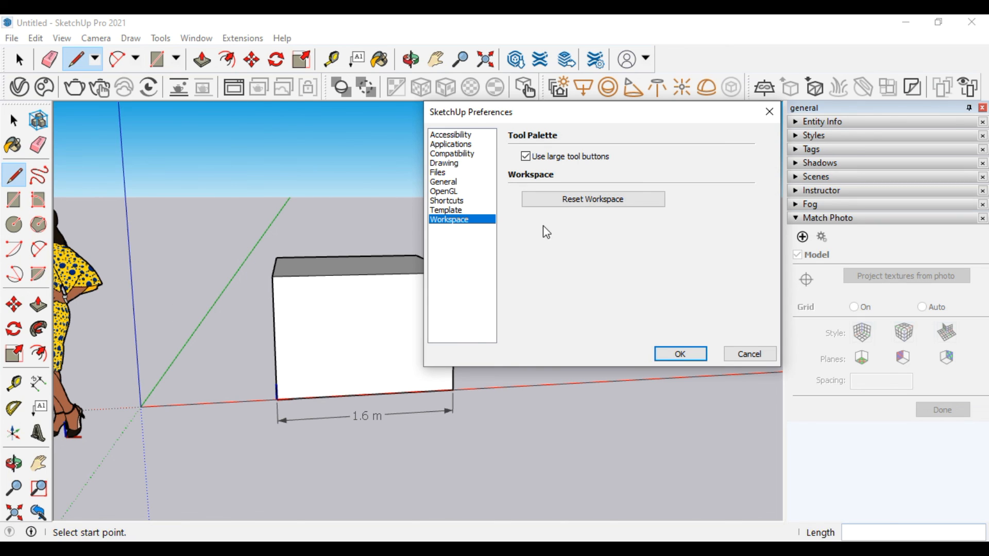
click(577, 203)
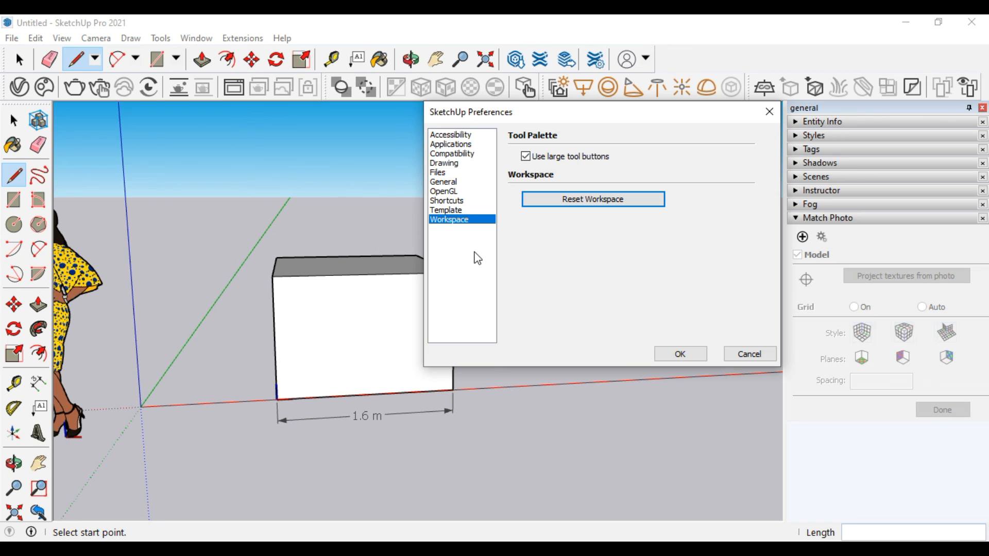
click(679, 356)
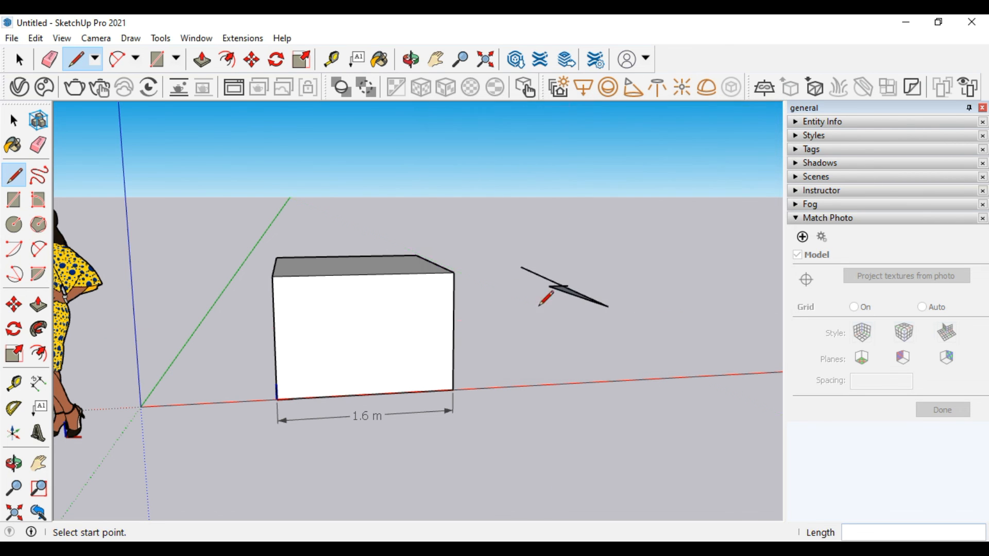
click(201, 39)
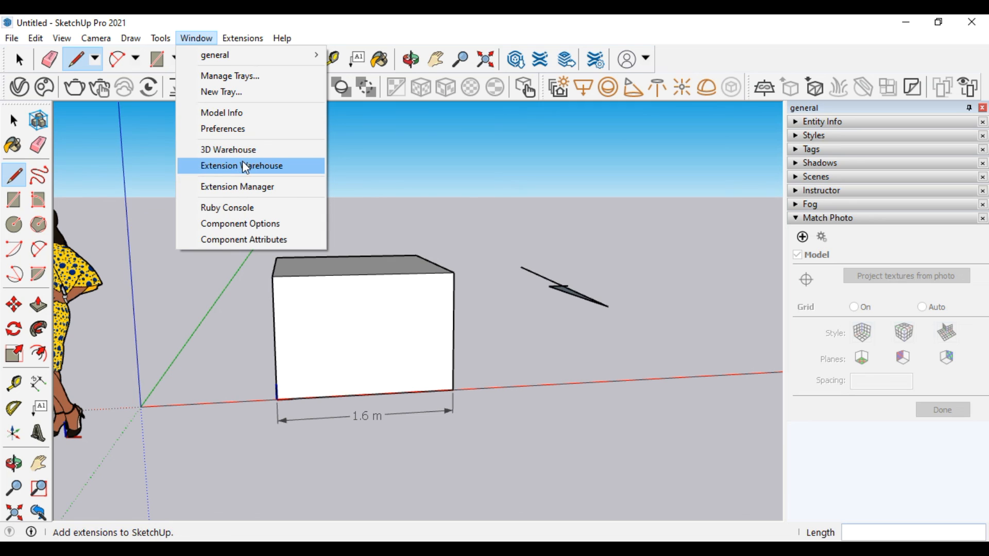
click(463, 162)
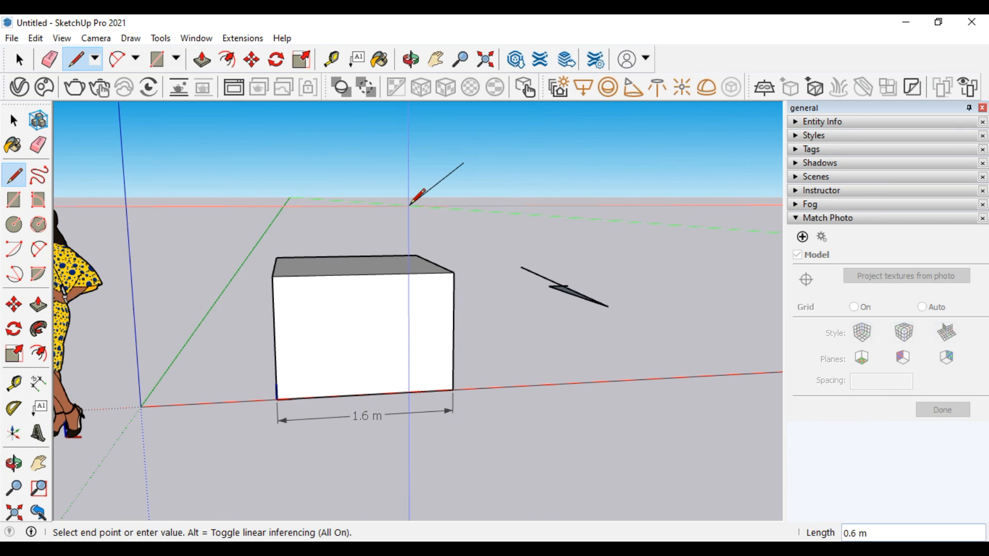
key(Escape)
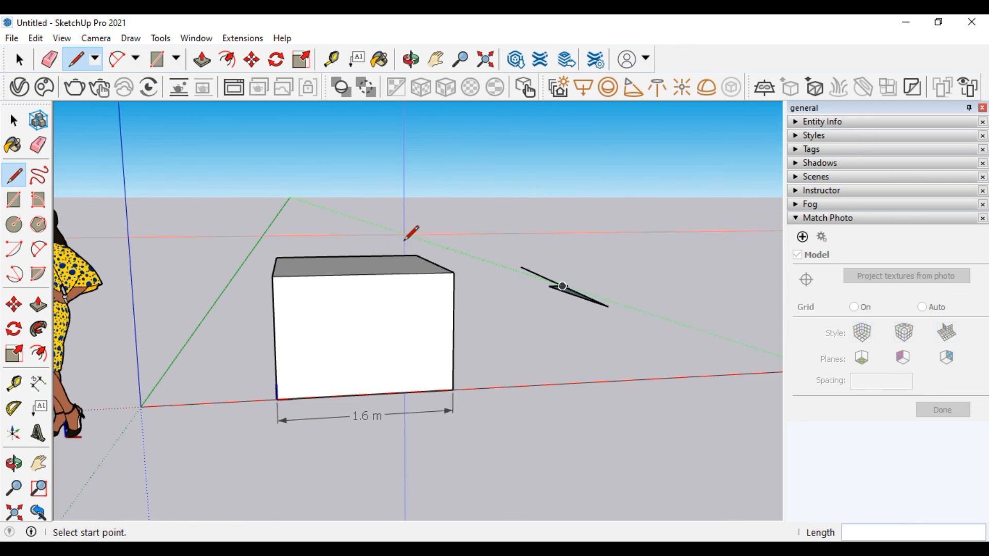